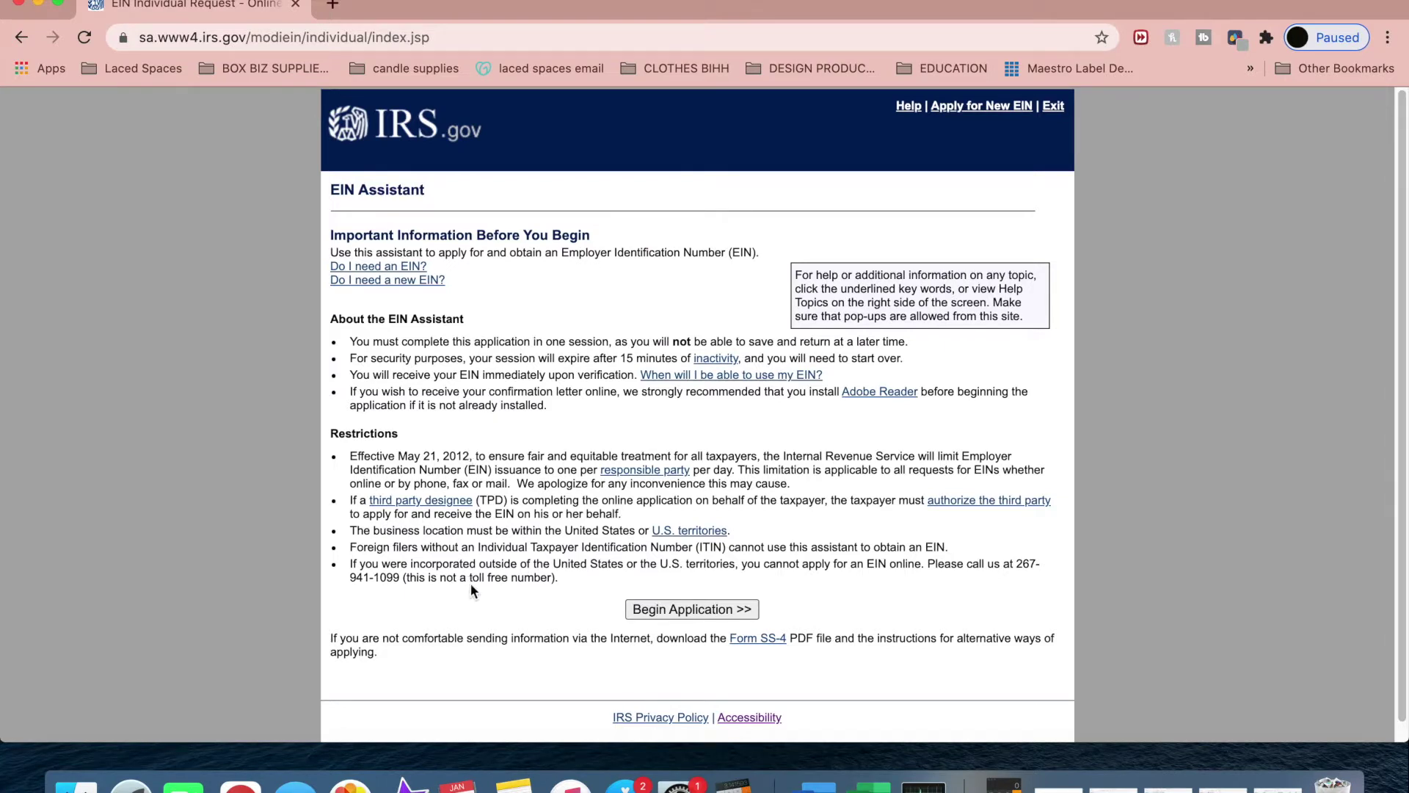
Step: Begin the EIN application and submit Limited Liability Company (LLC) as the legal structure
{"action": "left_click_drag", "start_coordinate": [222, 36], "coordinate": [243, 37]}
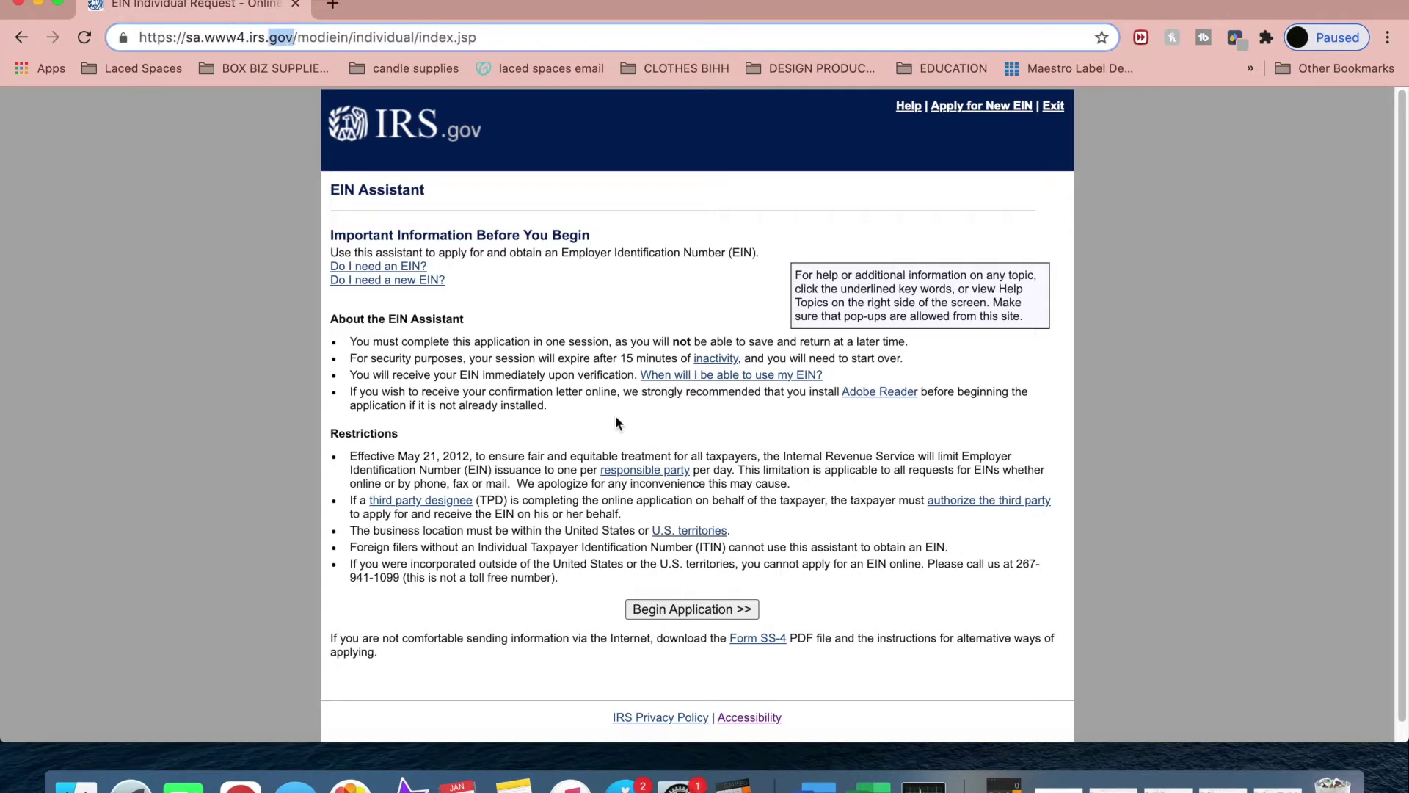
{"action": "left_click", "coordinate": [700, 610]}
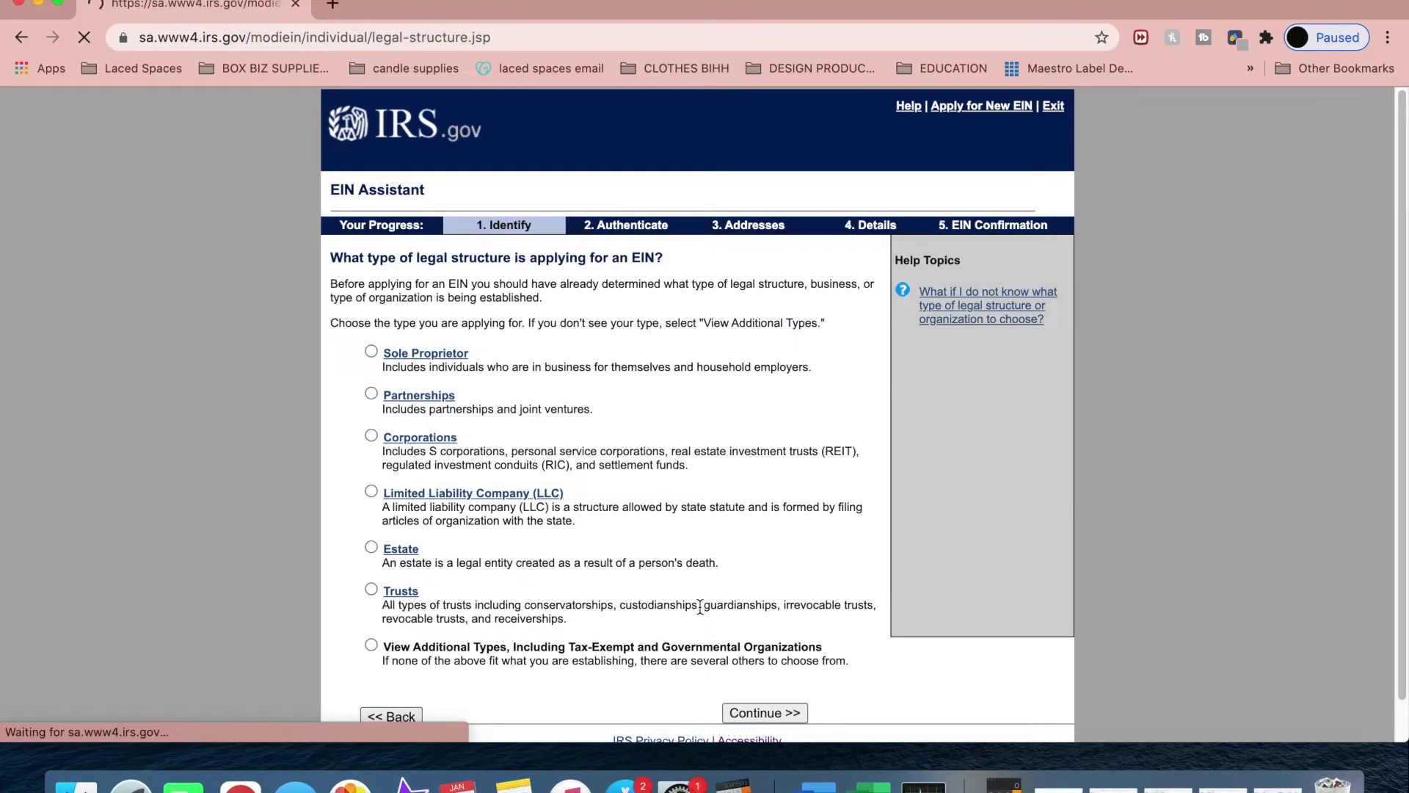
{"action": "scroll", "coordinate": [710, 460], "scroll_direction": "down", "scroll_amount": 1}
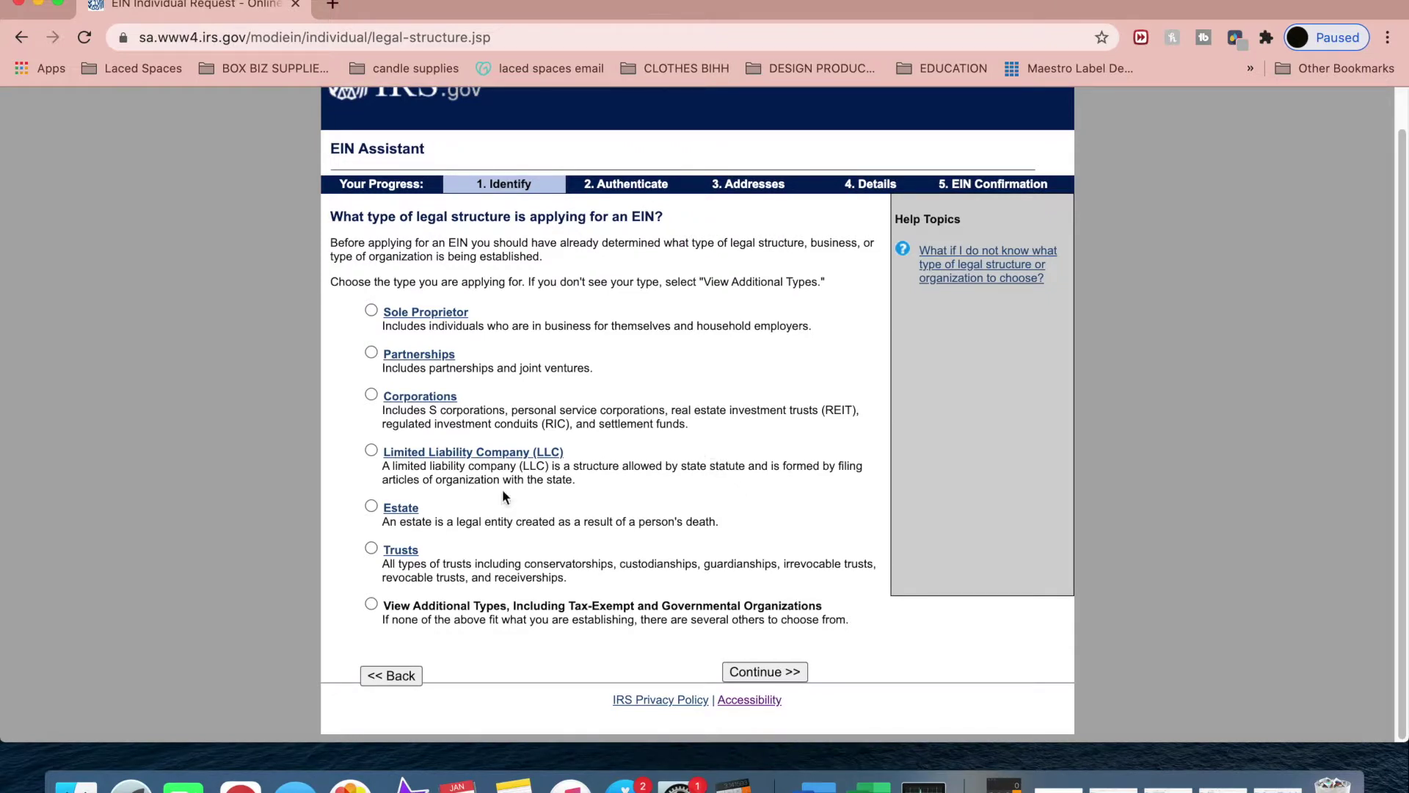
{"action": "left_click", "coordinate": [371, 451]}
{"action": "left_click", "coordinate": [790, 672]}
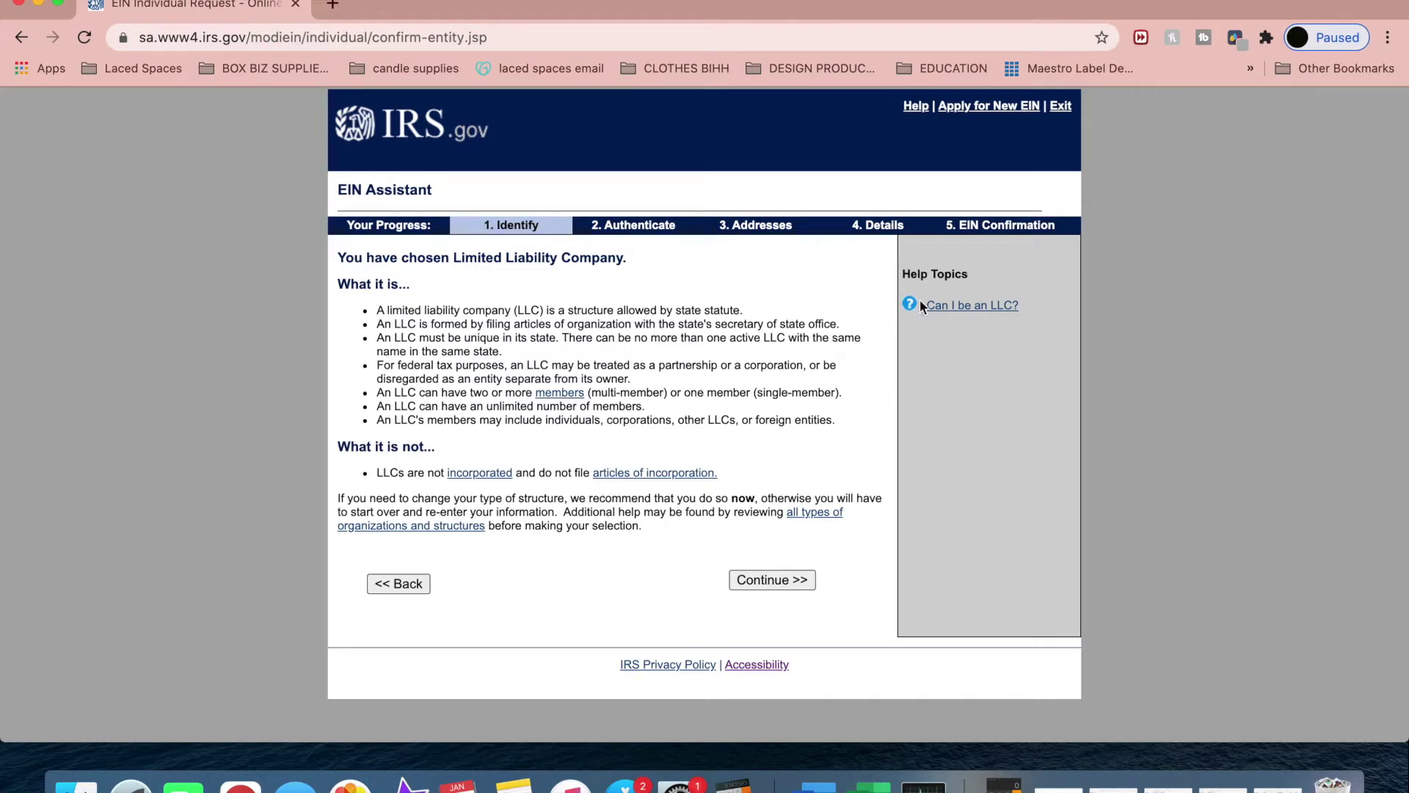
Step: Read and close the 'Can I be an LLC?' help, then confirm the LLC choice
{"action": "left_click", "coordinate": [995, 306]}
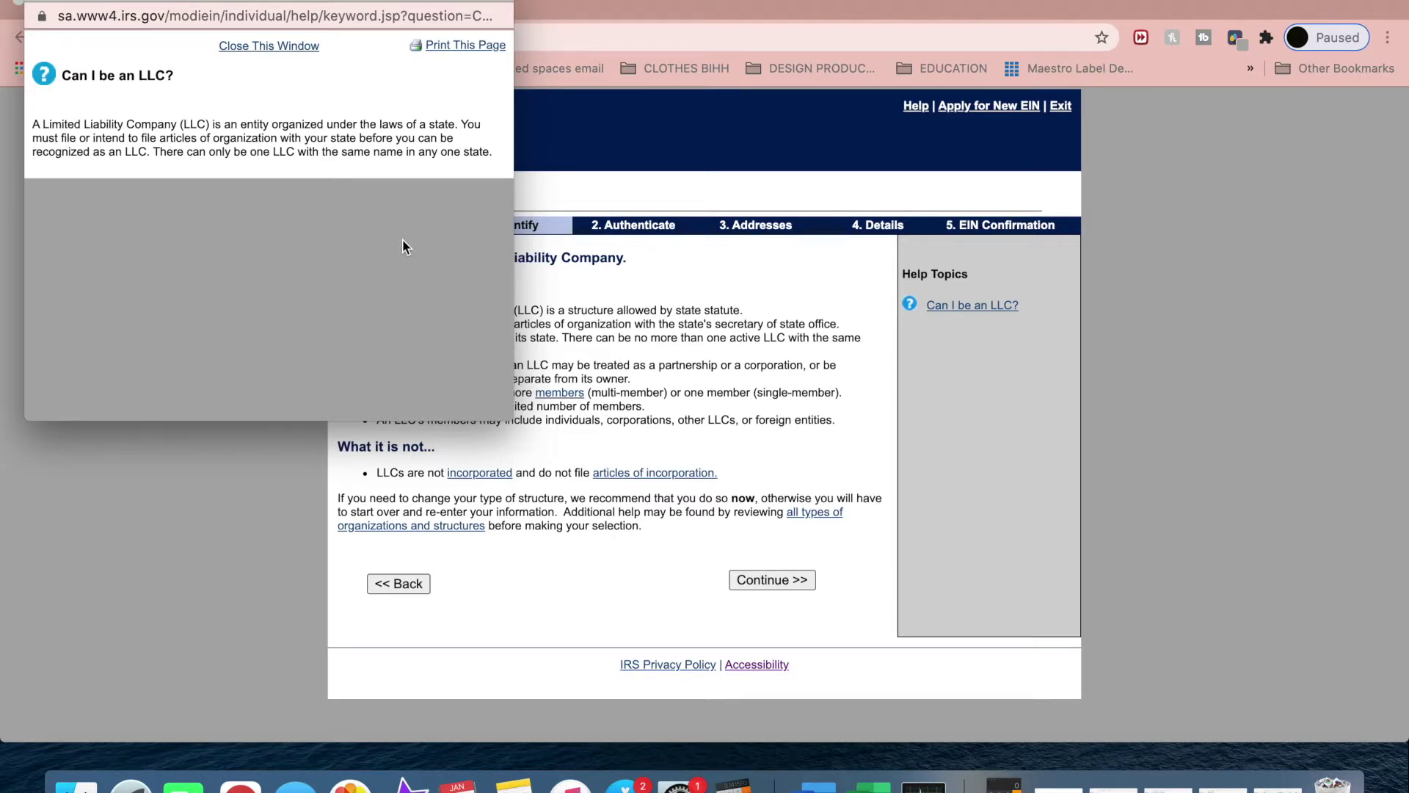
{"action": "left_click", "coordinate": [37, 3]}
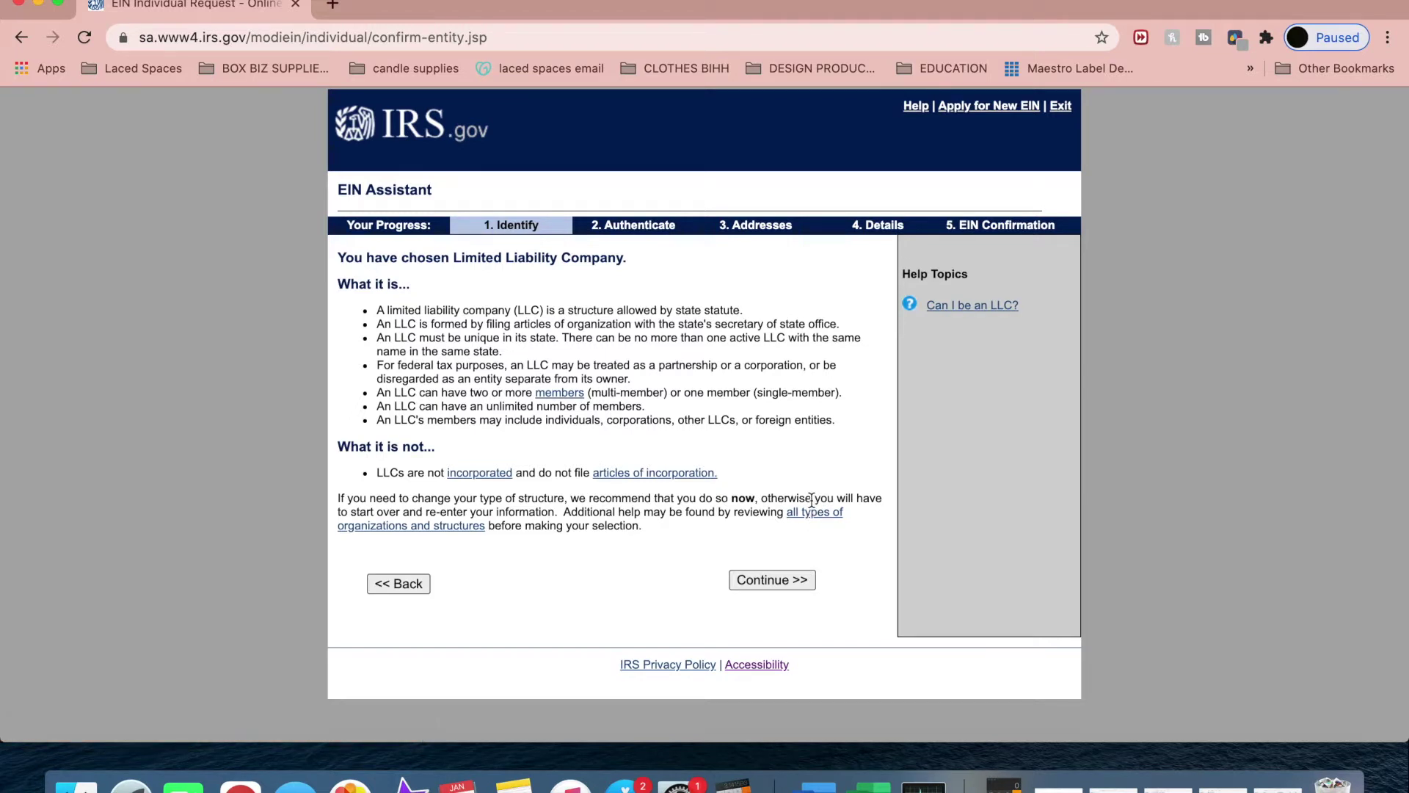
{"action": "left_click", "coordinate": [792, 583]}
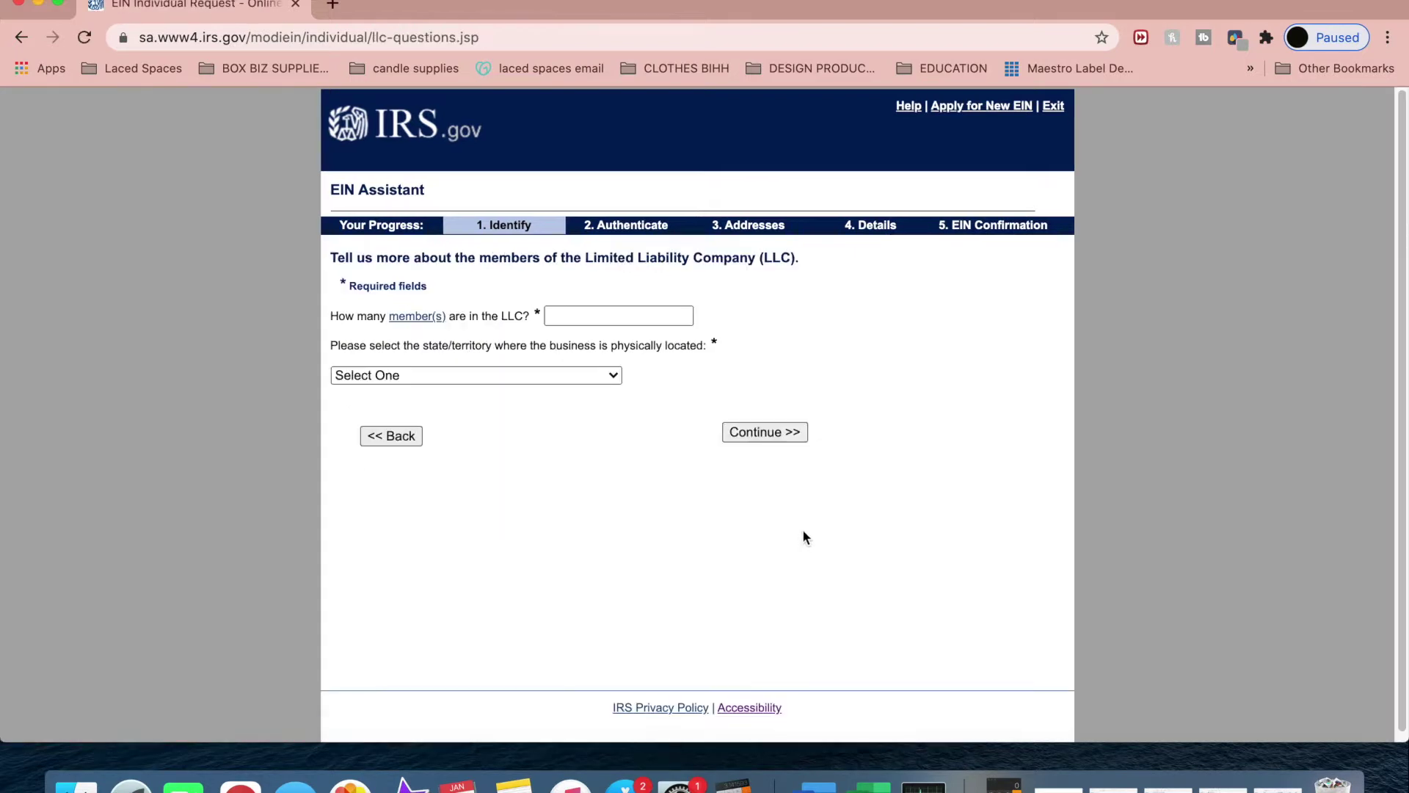
Step: Enter 1 as the number of LLC members after checking the definition of member
{"action": "left_click", "coordinate": [640, 318]}
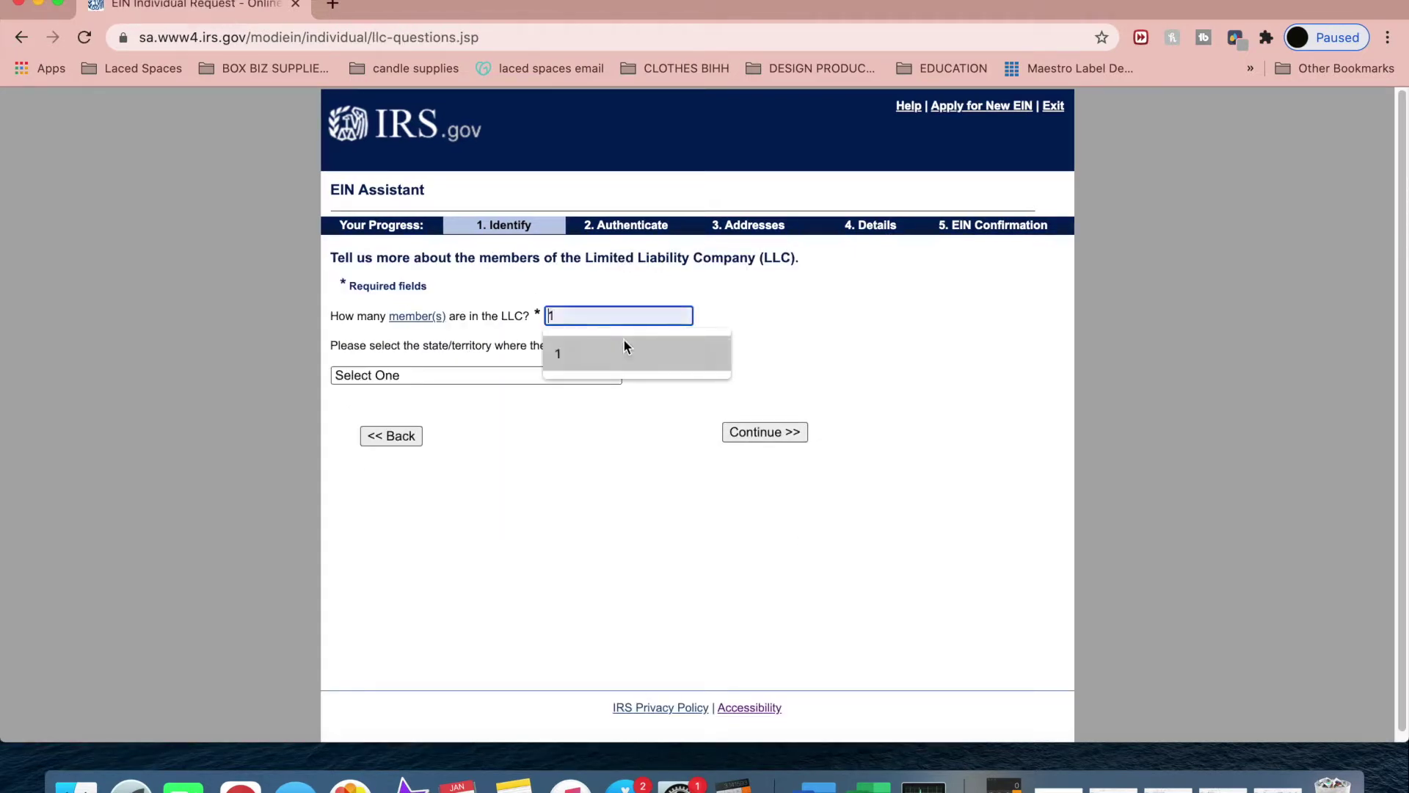
{"action": "left_click", "coordinate": [625, 346]}
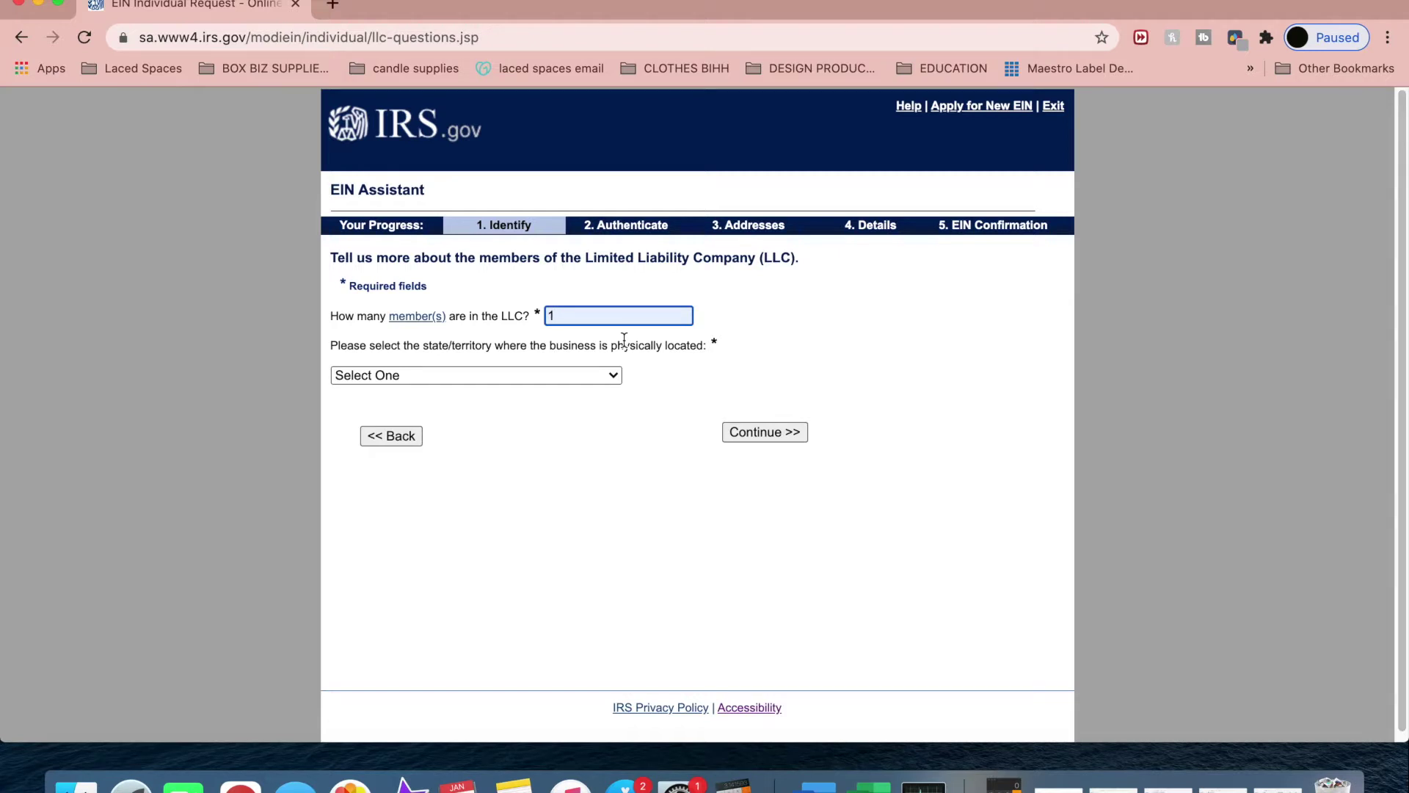
{"action": "left_click", "coordinate": [431, 317]}
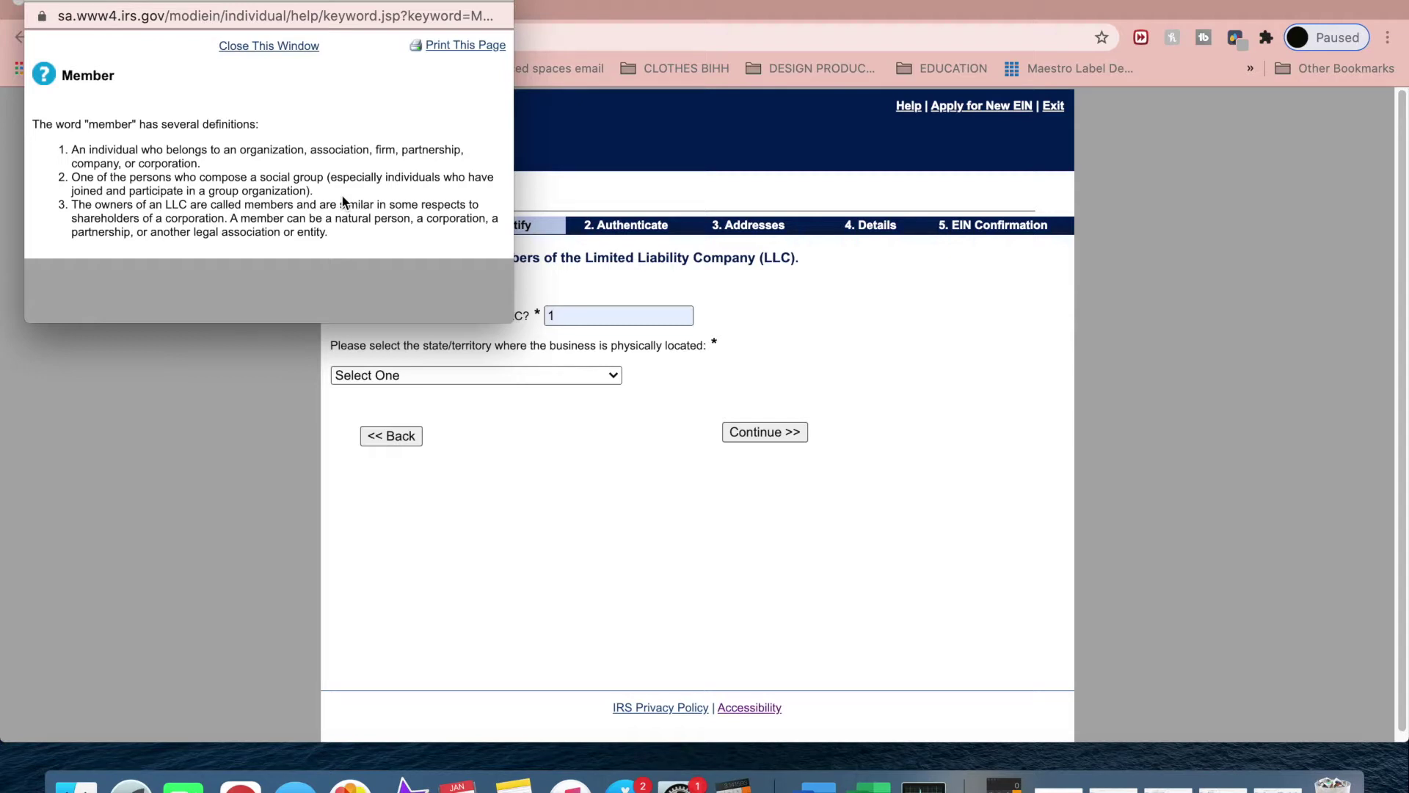
{"action": "left_click_drag", "start_coordinate": [33, 46], "coordinate": [182, 291]}
{"action": "left_click", "coordinate": [182, 291]}
{"action": "left_click_drag", "start_coordinate": [69, 151], "coordinate": [358, 169]}
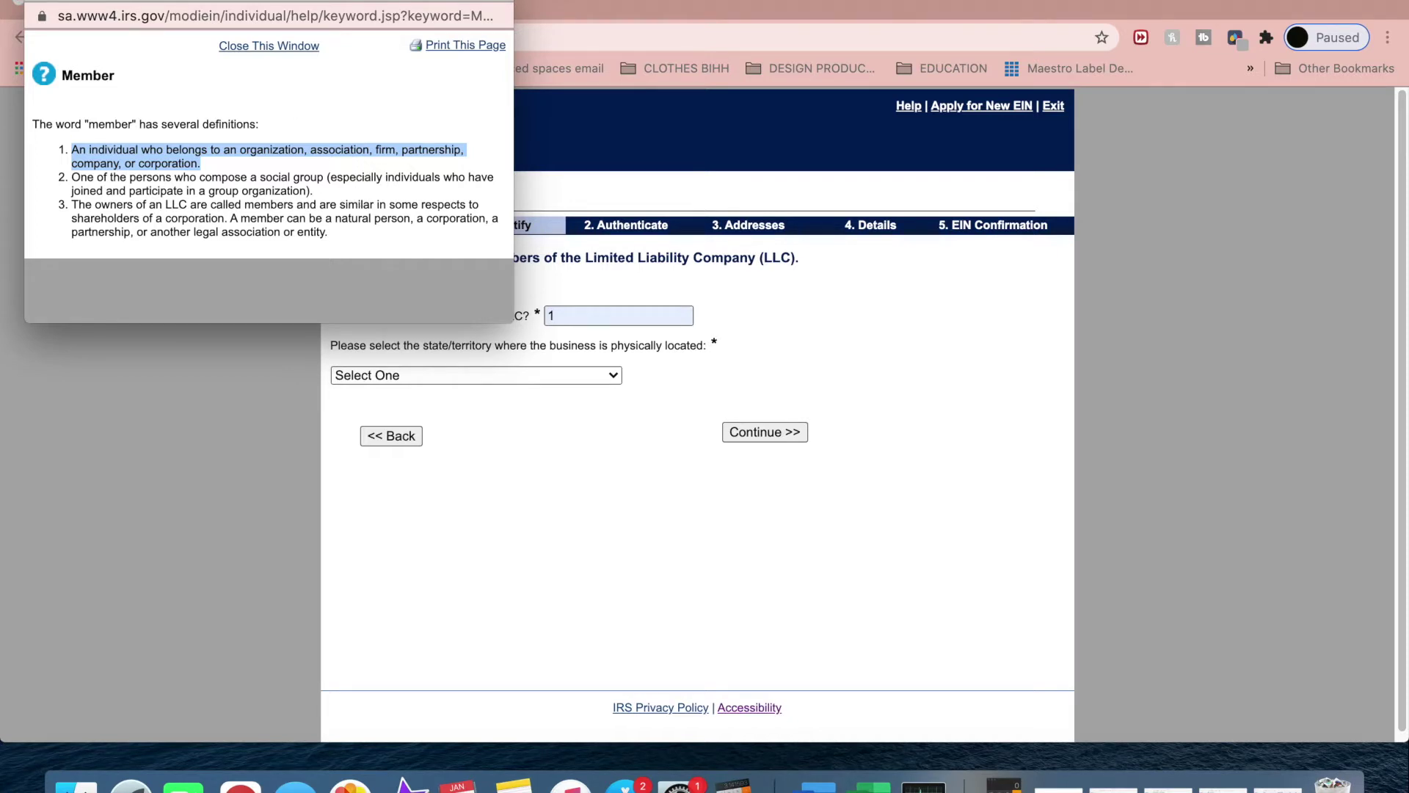
{"action": "left_click", "coordinate": [37, 2]}
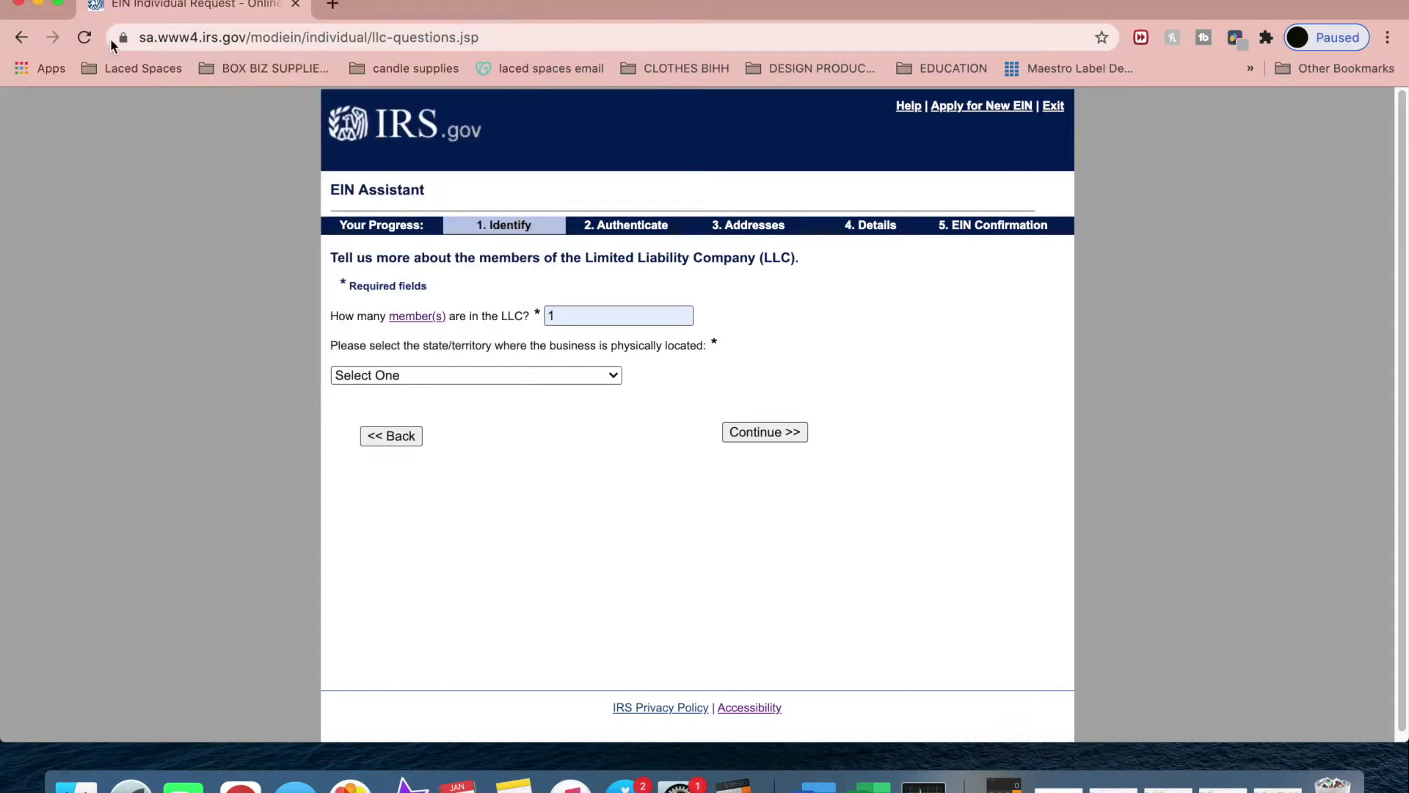
Step: Choose NEW YORK (NY) as the business location and submit the page
{"action": "left_click", "coordinate": [558, 373]}
{"action": "scroll", "coordinate": [518, 428], "scroll_direction": "down", "scroll_amount": 2}
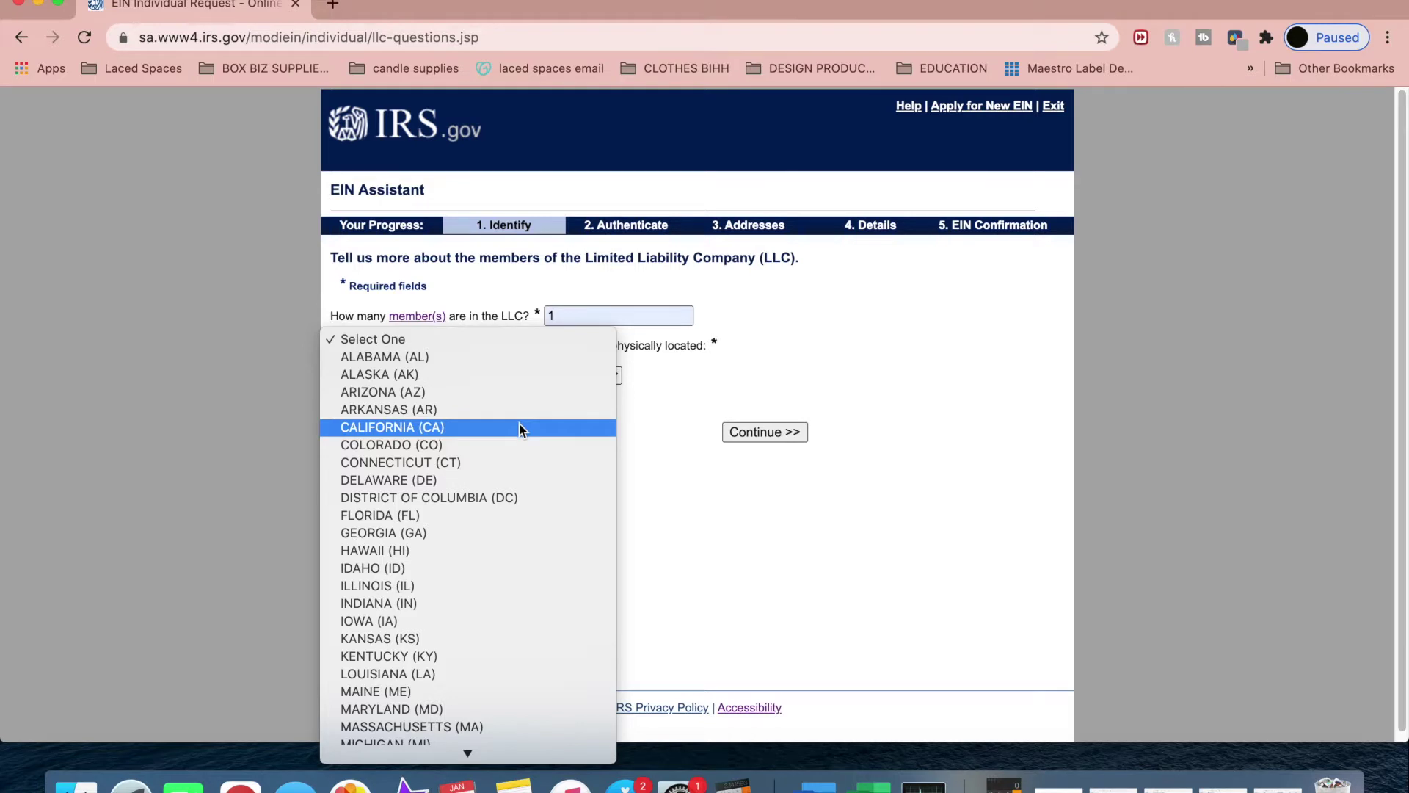
{"action": "scroll", "coordinate": [518, 424], "scroll_direction": "down", "scroll_amount": 4}
{"action": "scroll", "coordinate": [470, 530], "scroll_direction": "down", "scroll_amount": 5}
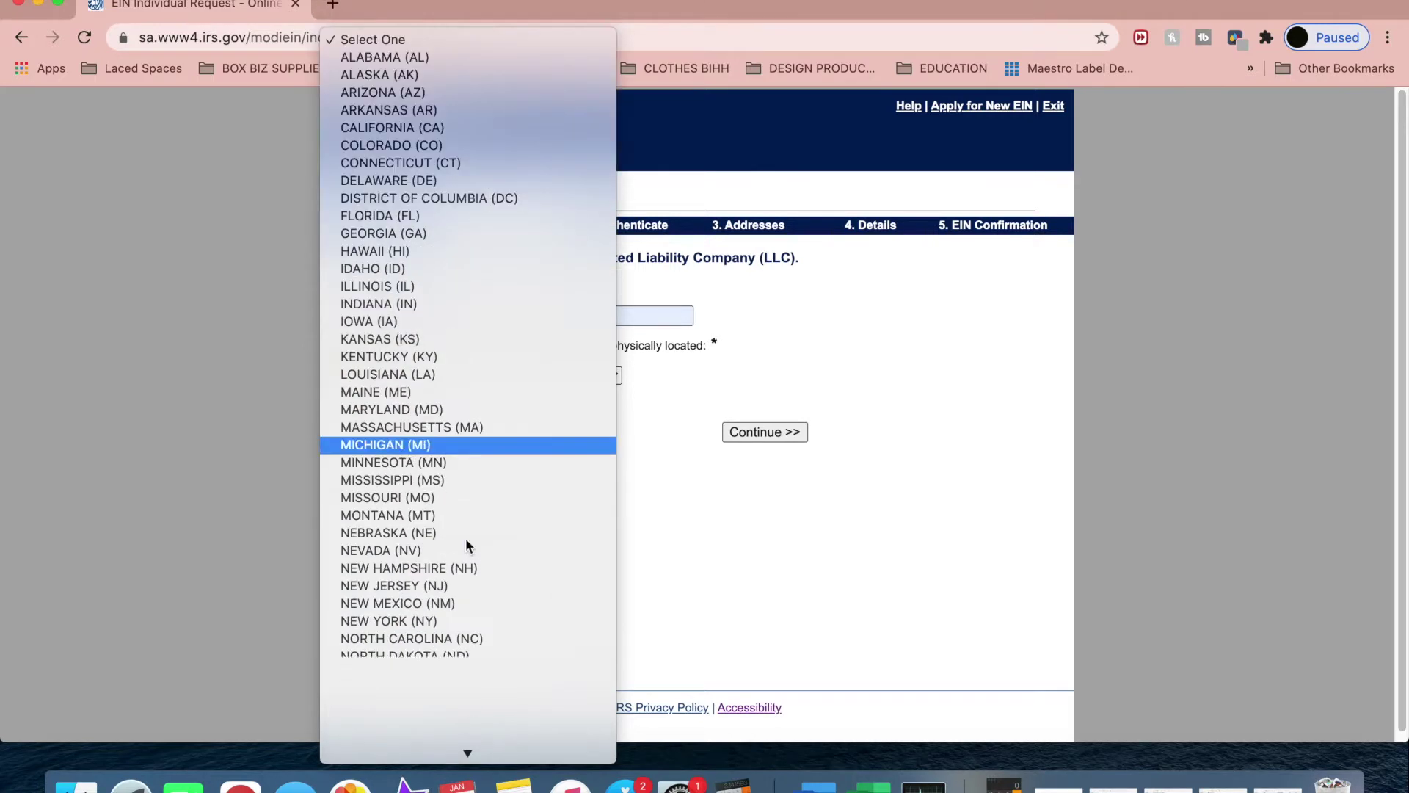
{"action": "left_click", "coordinate": [424, 621]}
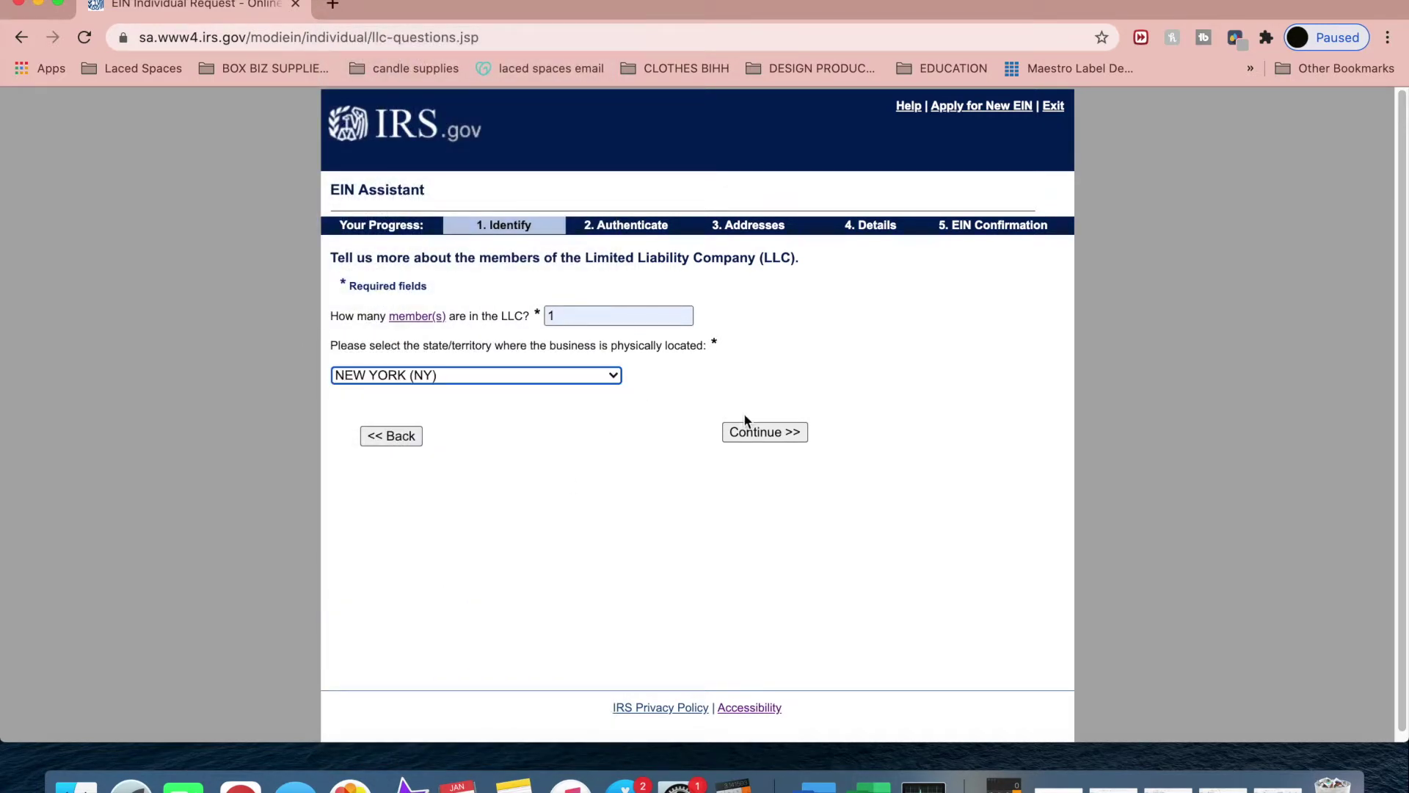
{"action": "left_click", "coordinate": [768, 433]}
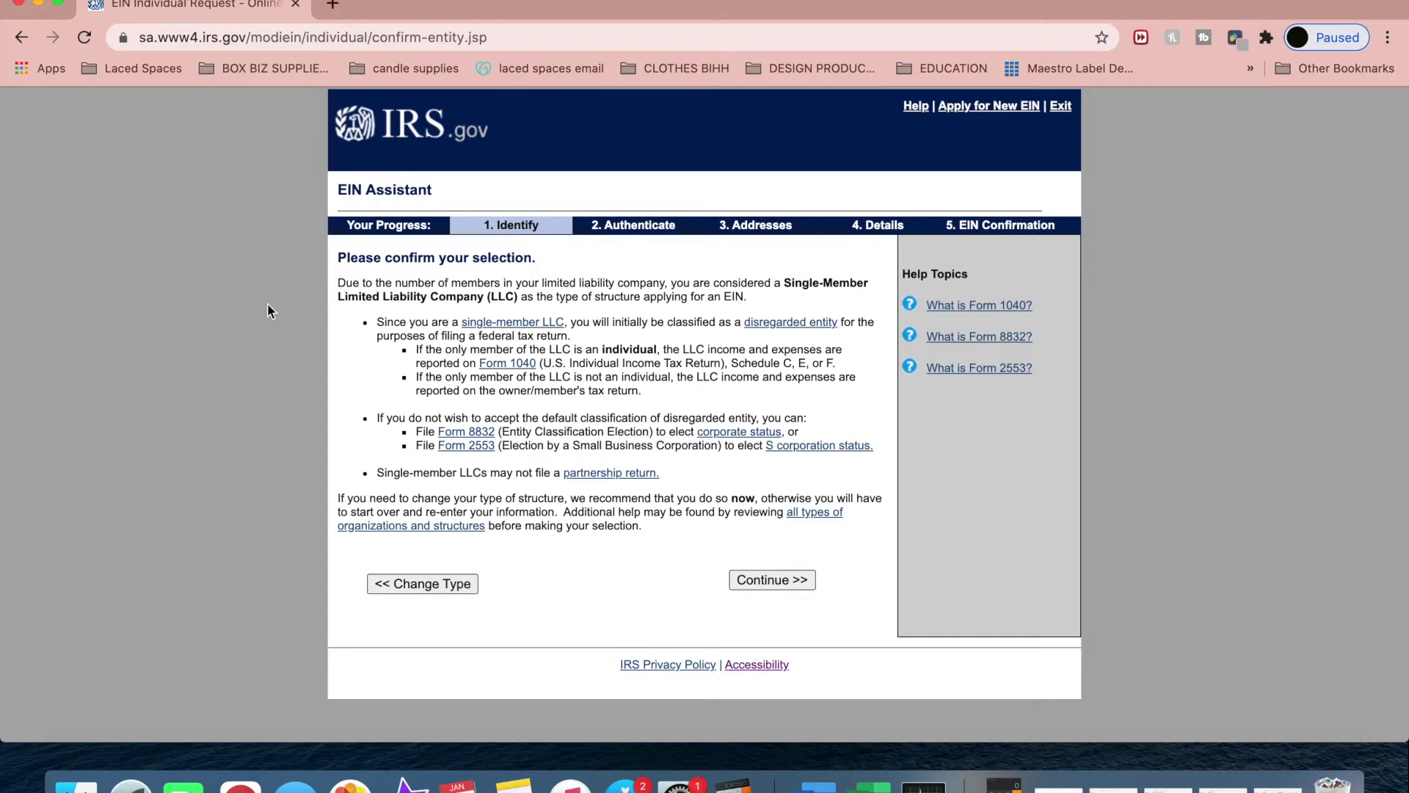
Step: Review the single-member LLC explanation and accept that classification
{"action": "left_click_drag", "start_coordinate": [338, 284], "coordinate": [592, 540]}
{"action": "left_click", "coordinate": [591, 539]}
{"action": "left_click", "coordinate": [776, 585]}
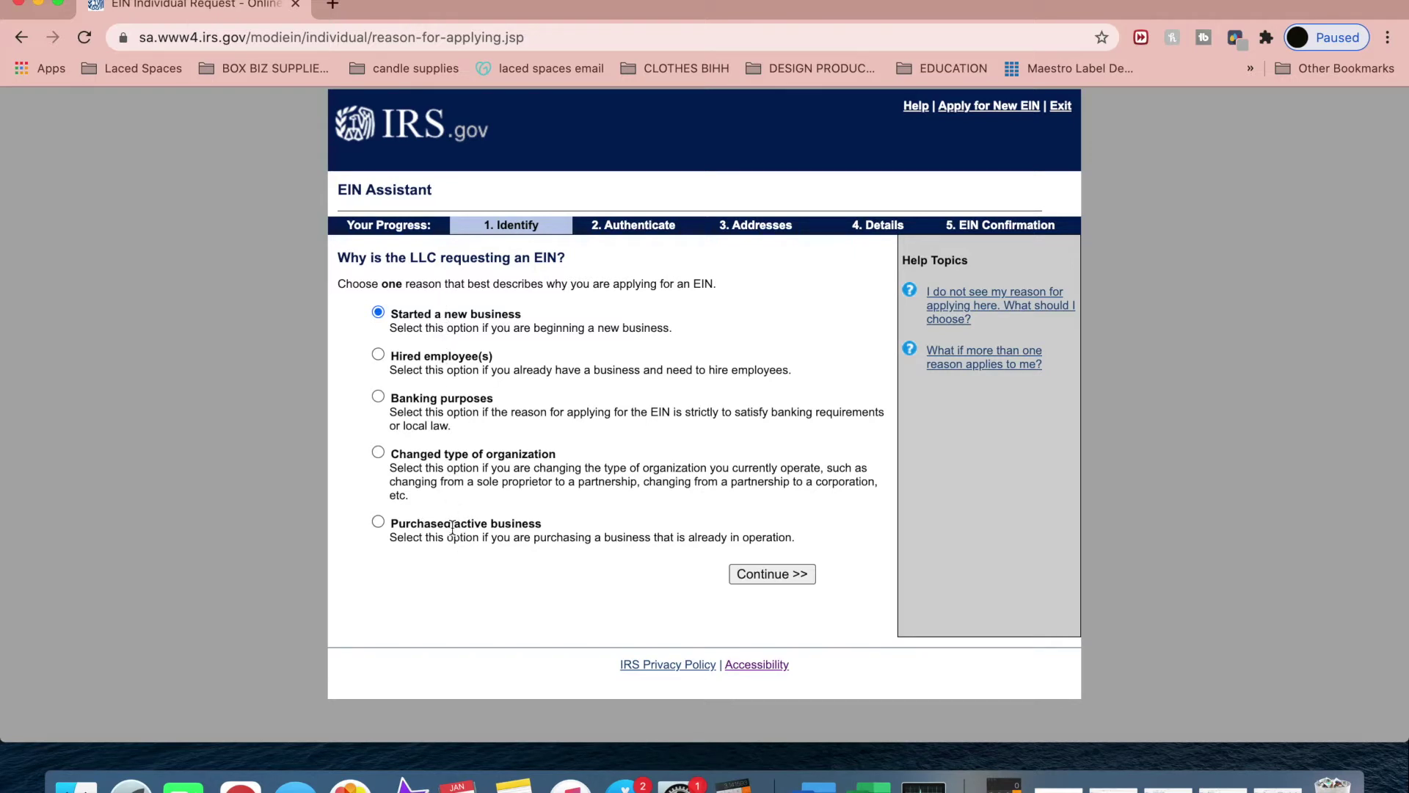
Step: Submit 'Started a new business' as the reason for applying
{"action": "left_click", "coordinate": [805, 582]}
{"action": "left_click", "coordinate": [755, 573]}
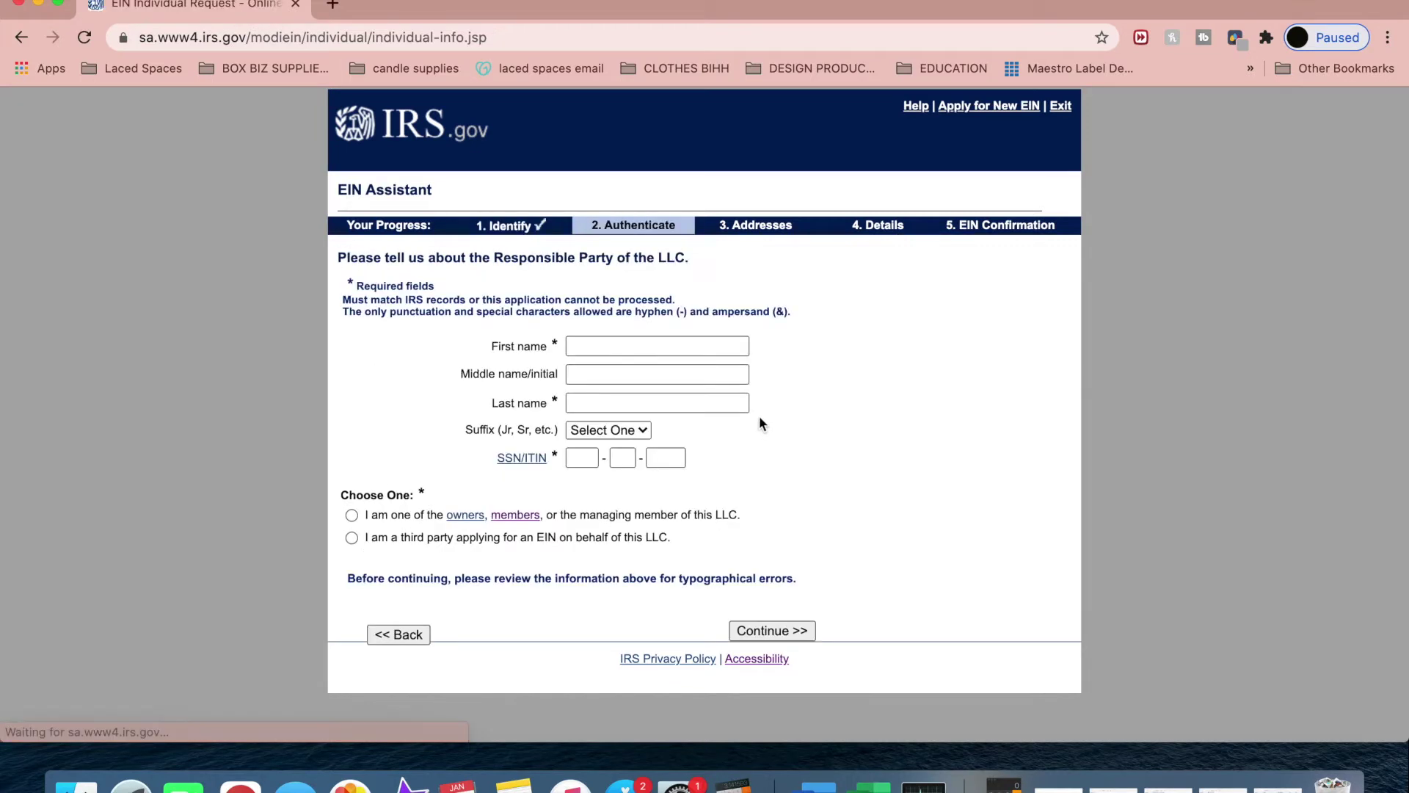
Step: Enter the responsible party's first and last name
{"action": "left_click", "coordinate": [638, 344]}
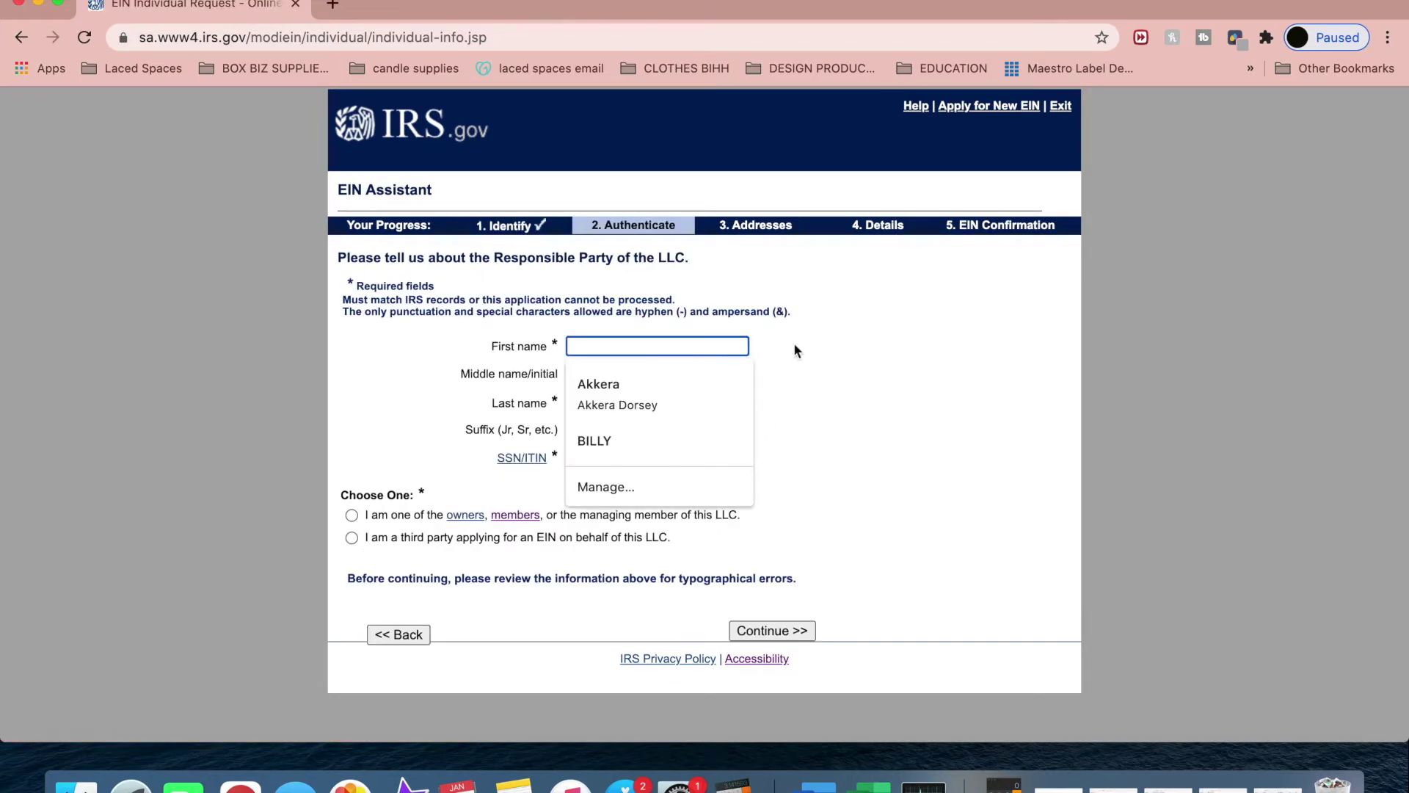
{"action": "left_click", "coordinate": [1002, 374]}
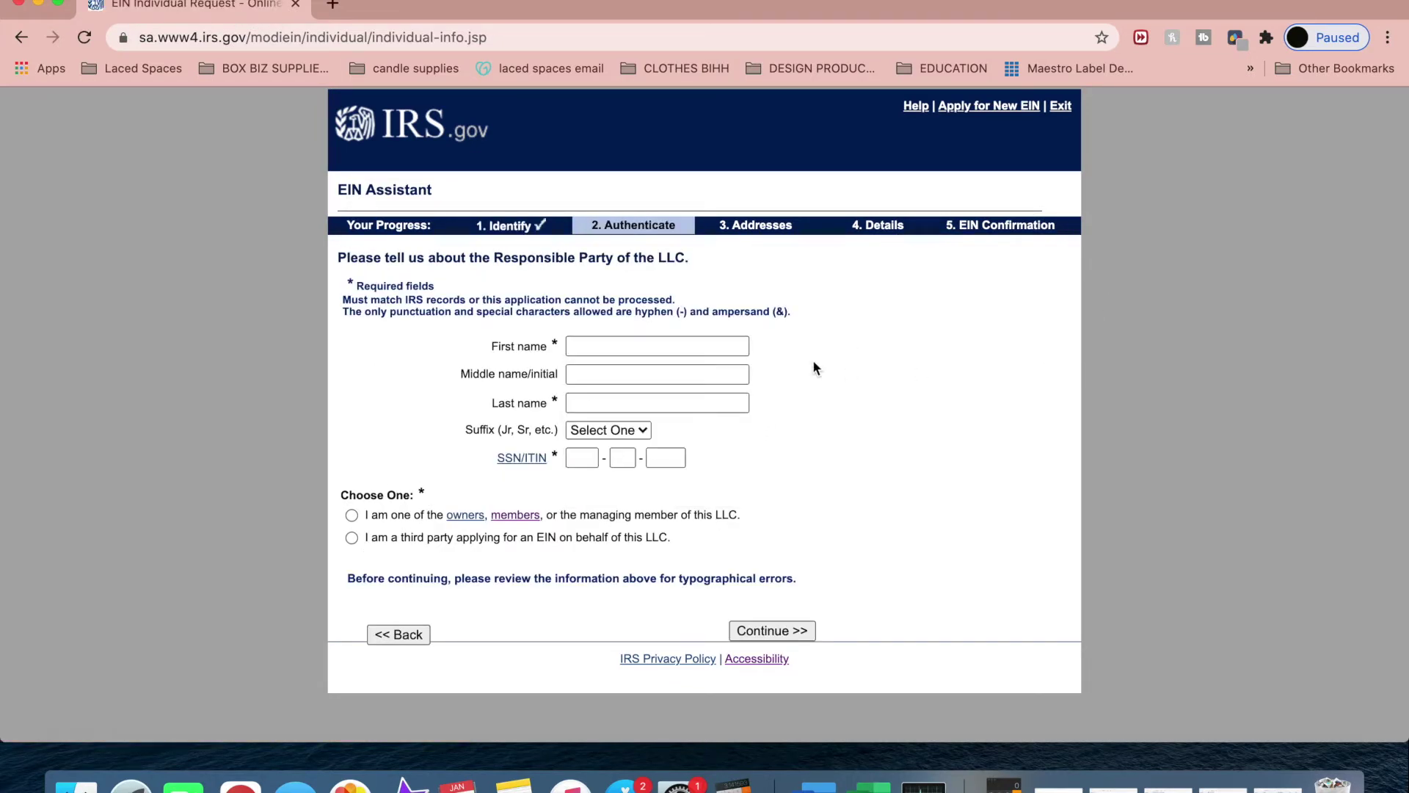
{"action": "left_click", "coordinate": [743, 345]}
{"action": "type", "text": "Bob"}
{"action": "left_click", "coordinate": [639, 406]}
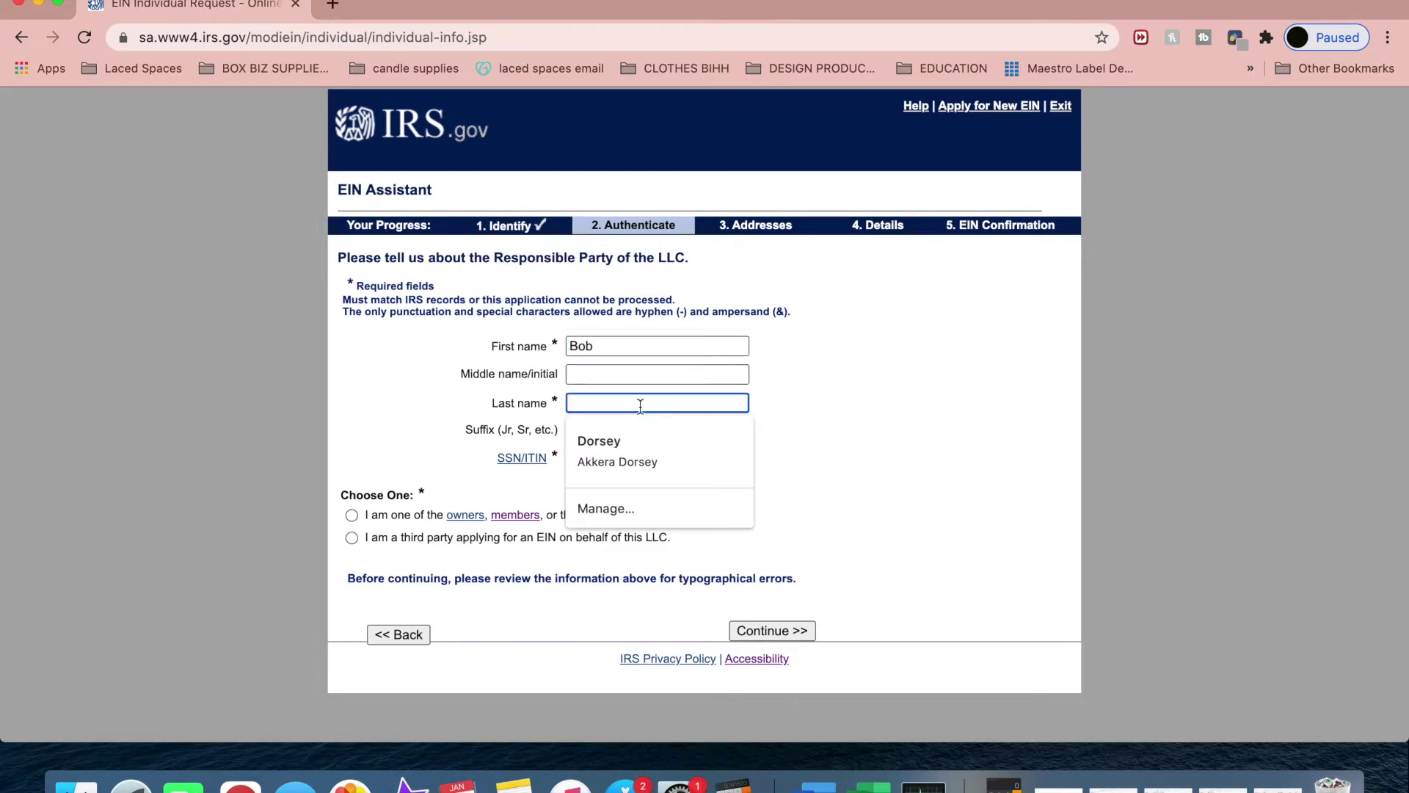
{"action": "type", "text": "Bar"}
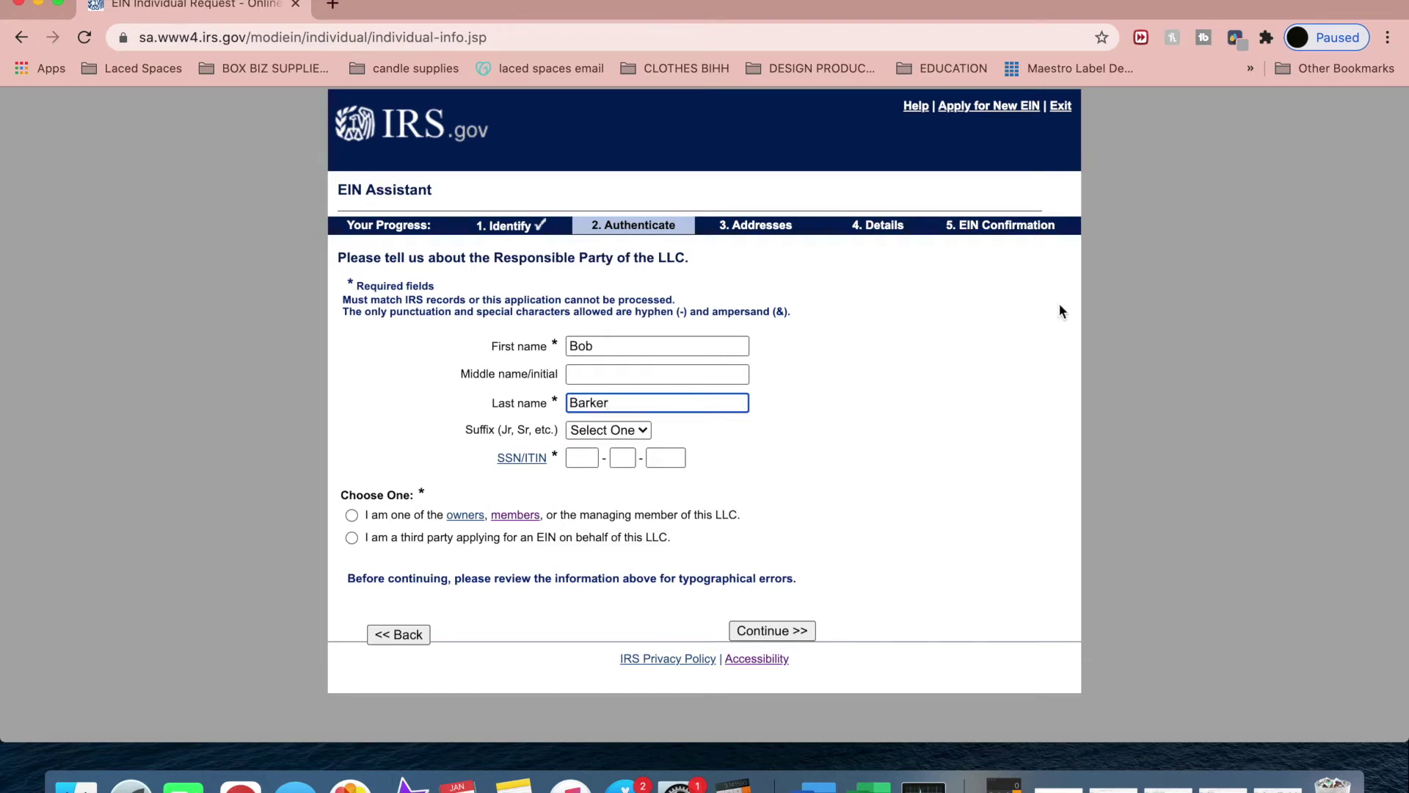
{"action": "type", "text": "ker"}
Step: Set suffix SR, enter the SSN, mark the party as an LLC owner, and submit
{"action": "left_click", "coordinate": [598, 432]}
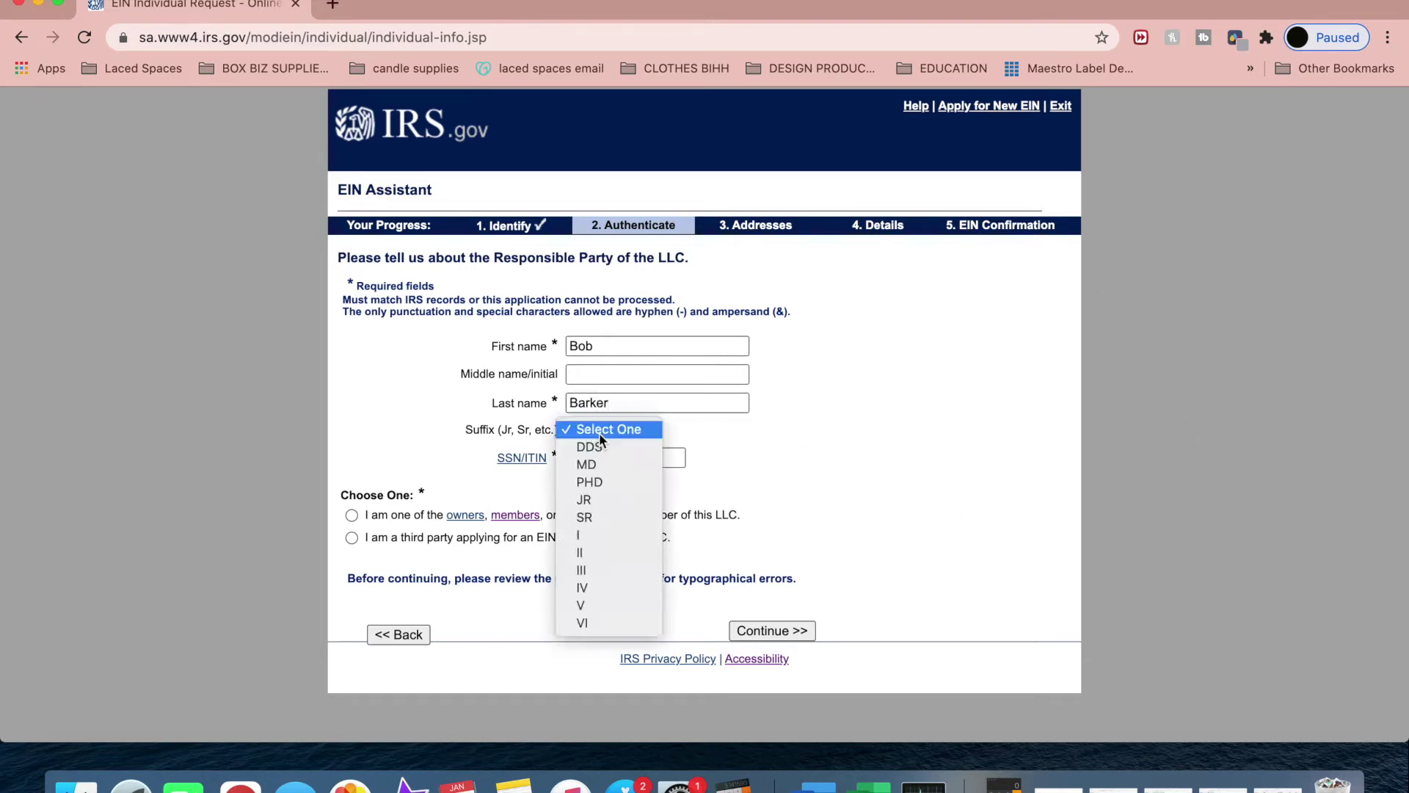
{"action": "left_click", "coordinate": [611, 518]}
{"action": "type", "text": "1234"}
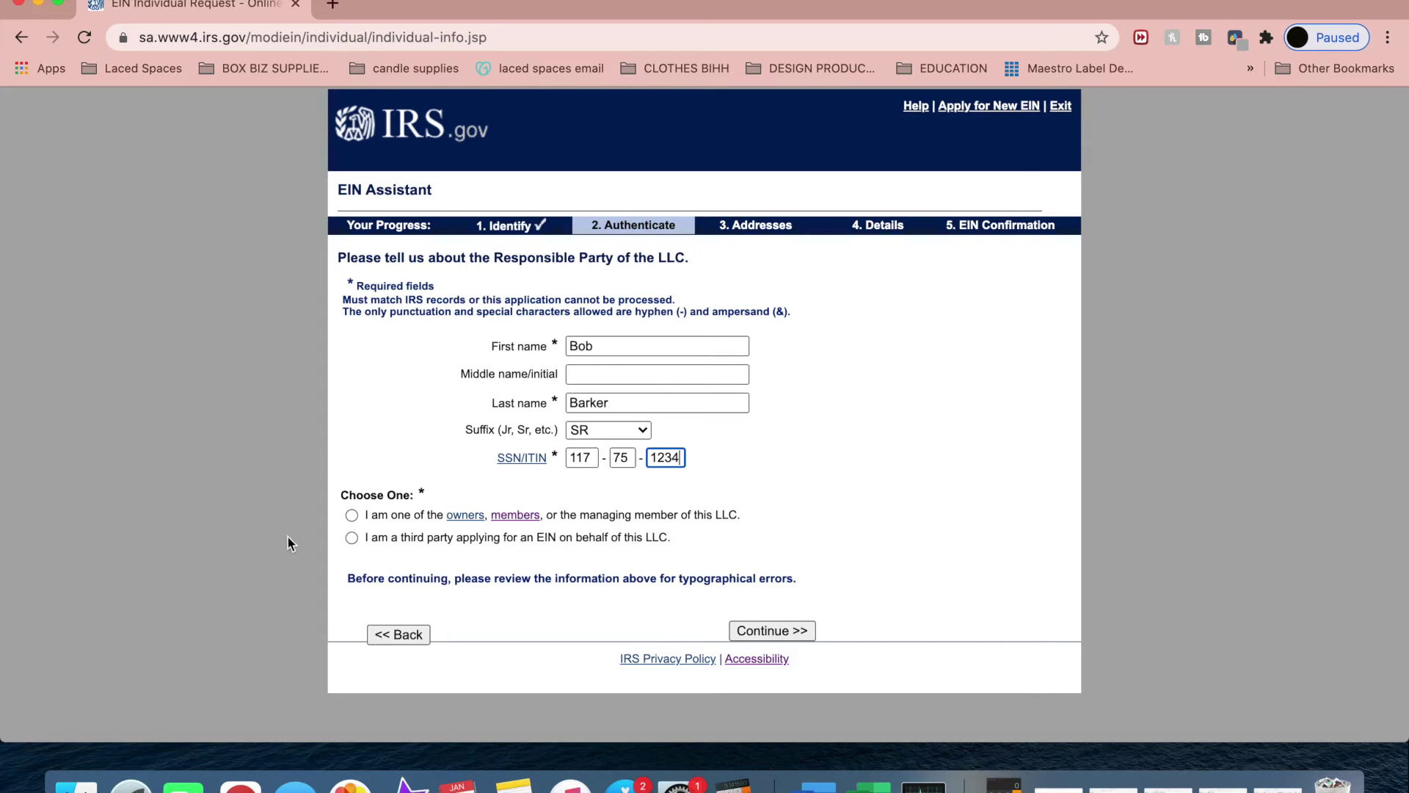
{"action": "left_click", "coordinate": [356, 524]}
{"action": "left_click", "coordinate": [770, 636]}
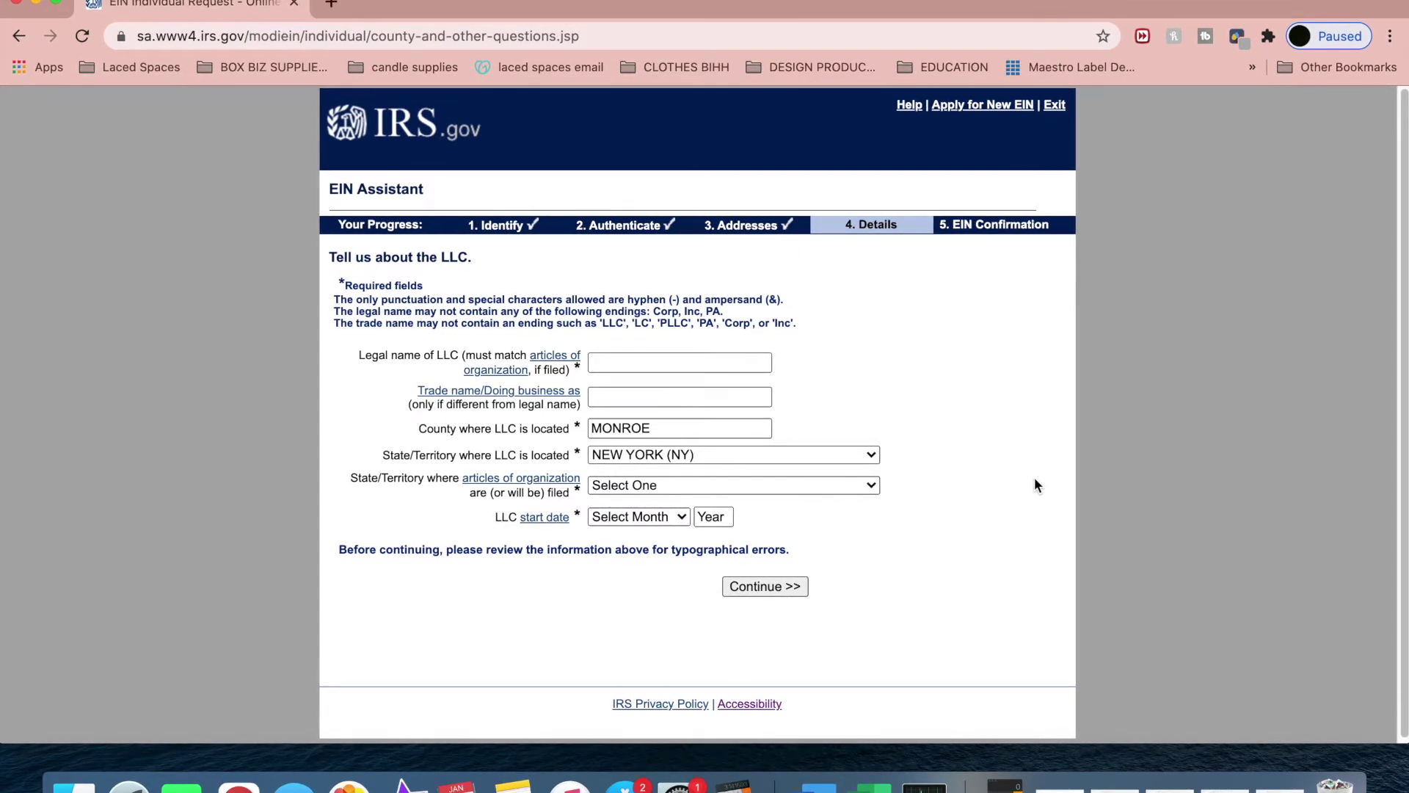
Step: Enter 'bobs bakery' as the LLC's legal name
{"action": "left_click", "coordinate": [701, 365]}
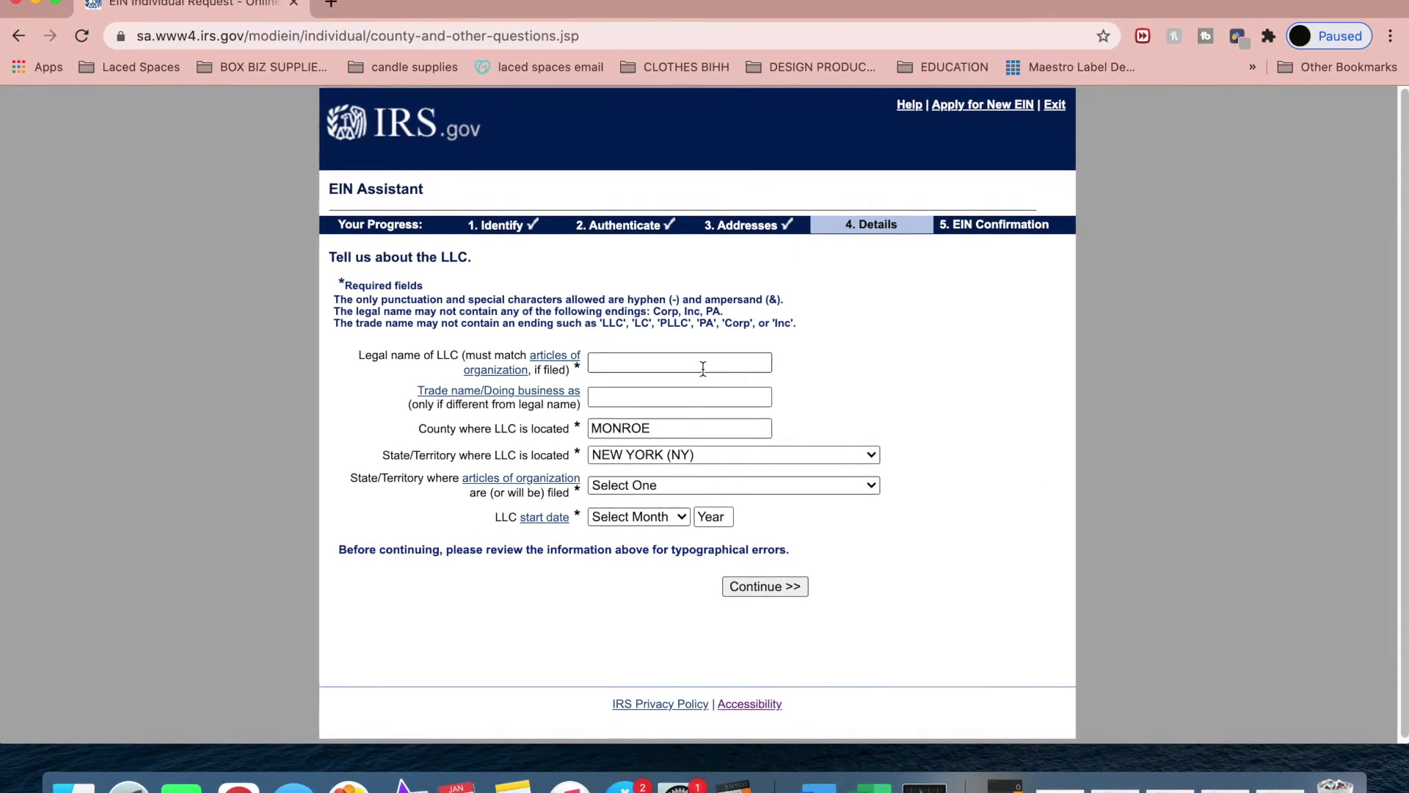
{"action": "left_click", "coordinate": [1000, 371]}
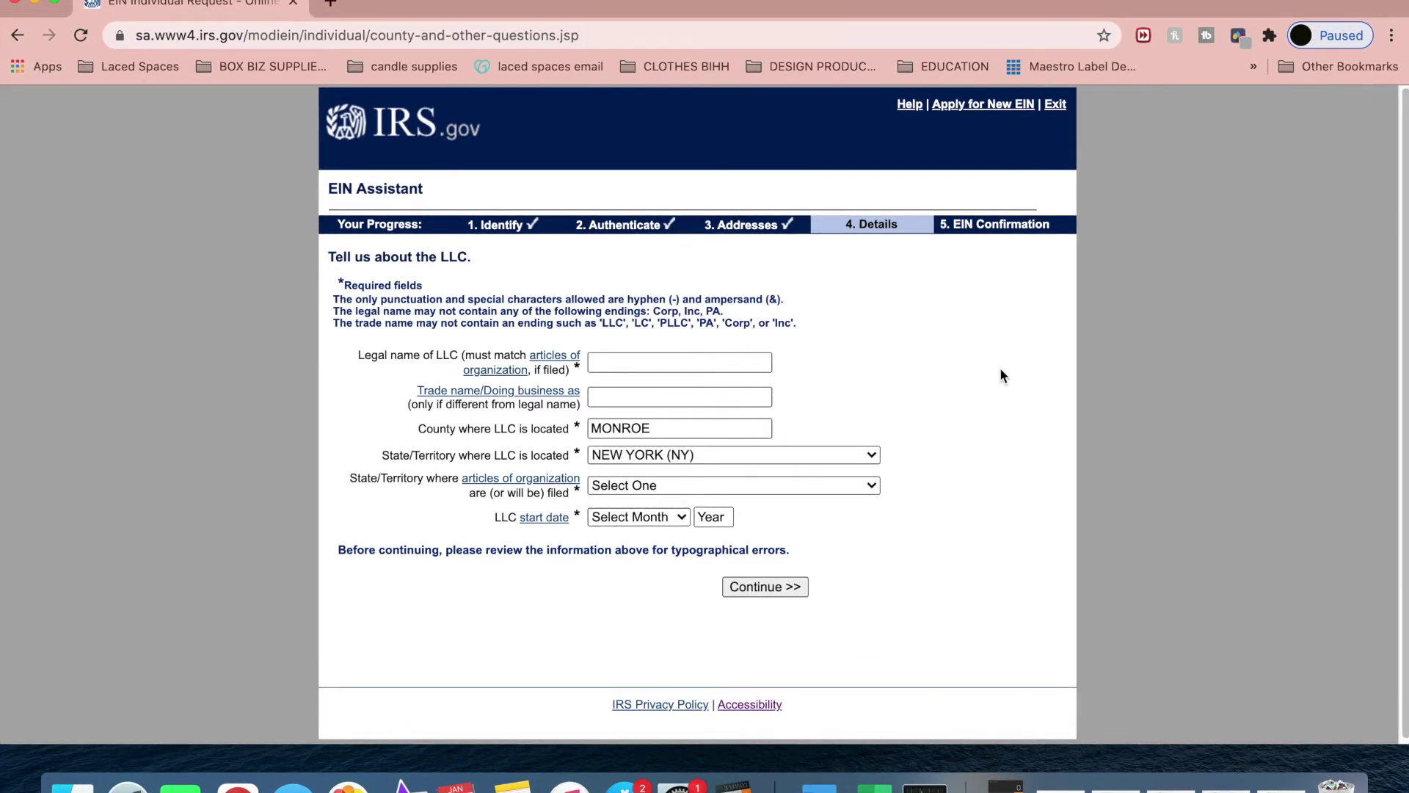
{"action": "left_click", "coordinate": [758, 367]}
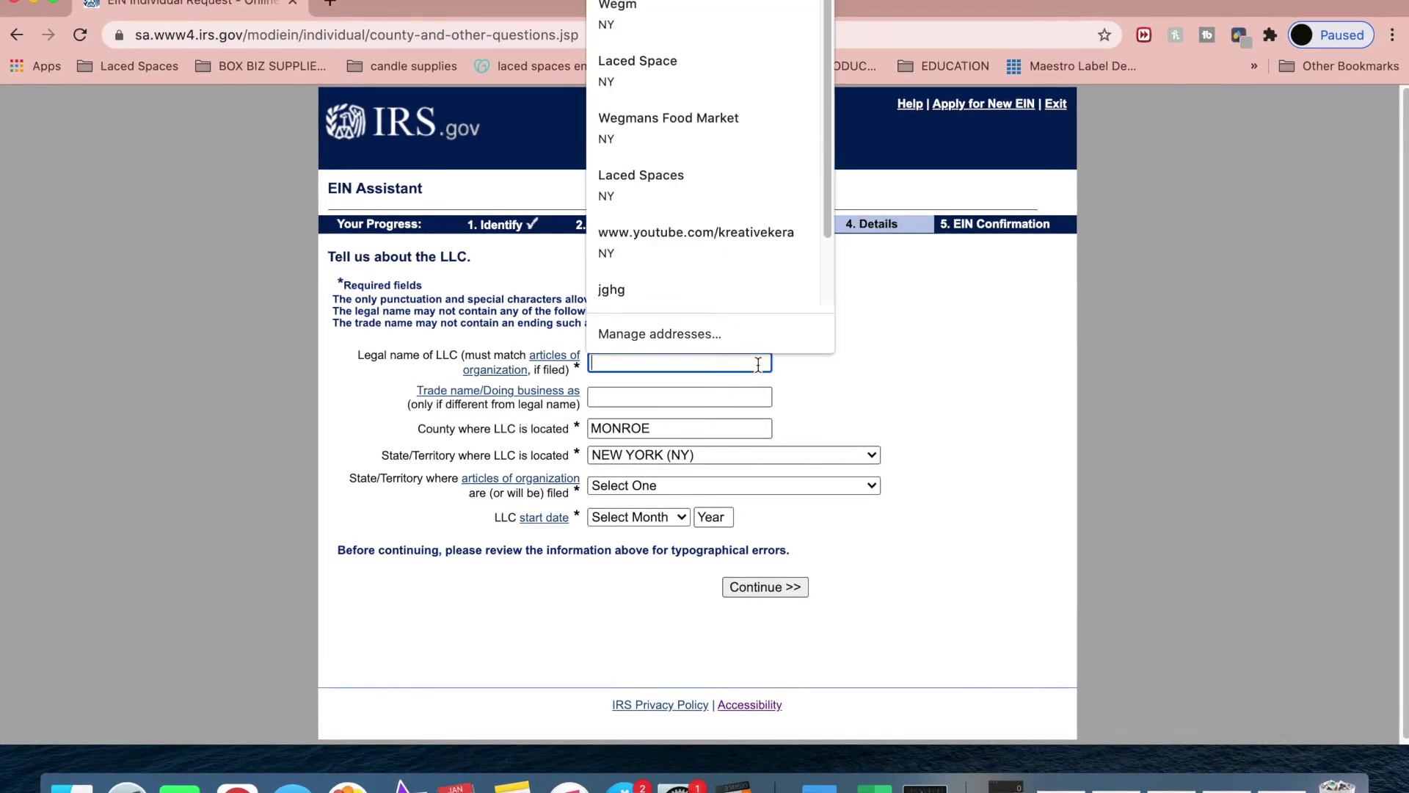
{"action": "left_click", "coordinate": [882, 352]}
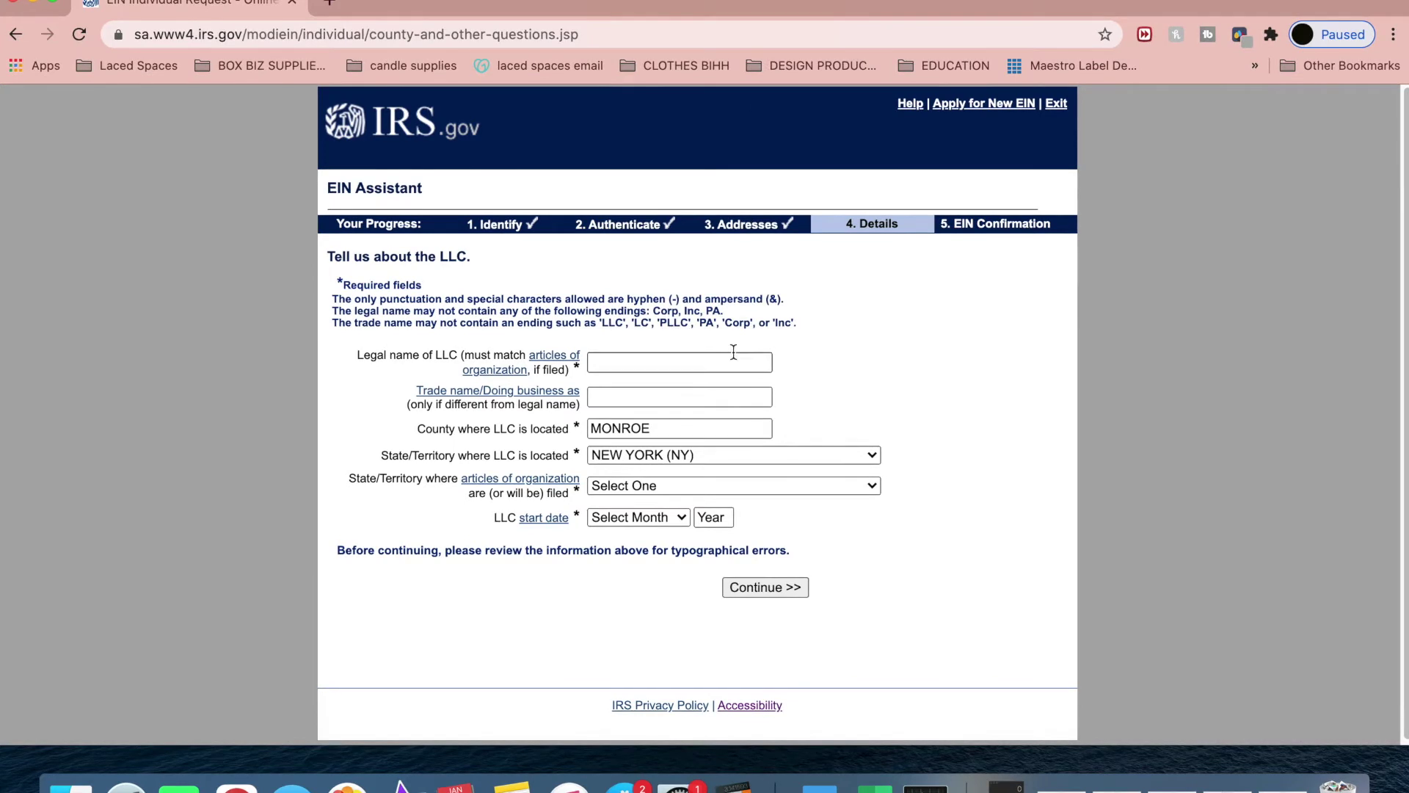
{"action": "left_click", "coordinate": [713, 362]}
{"action": "type", "text": "b"}
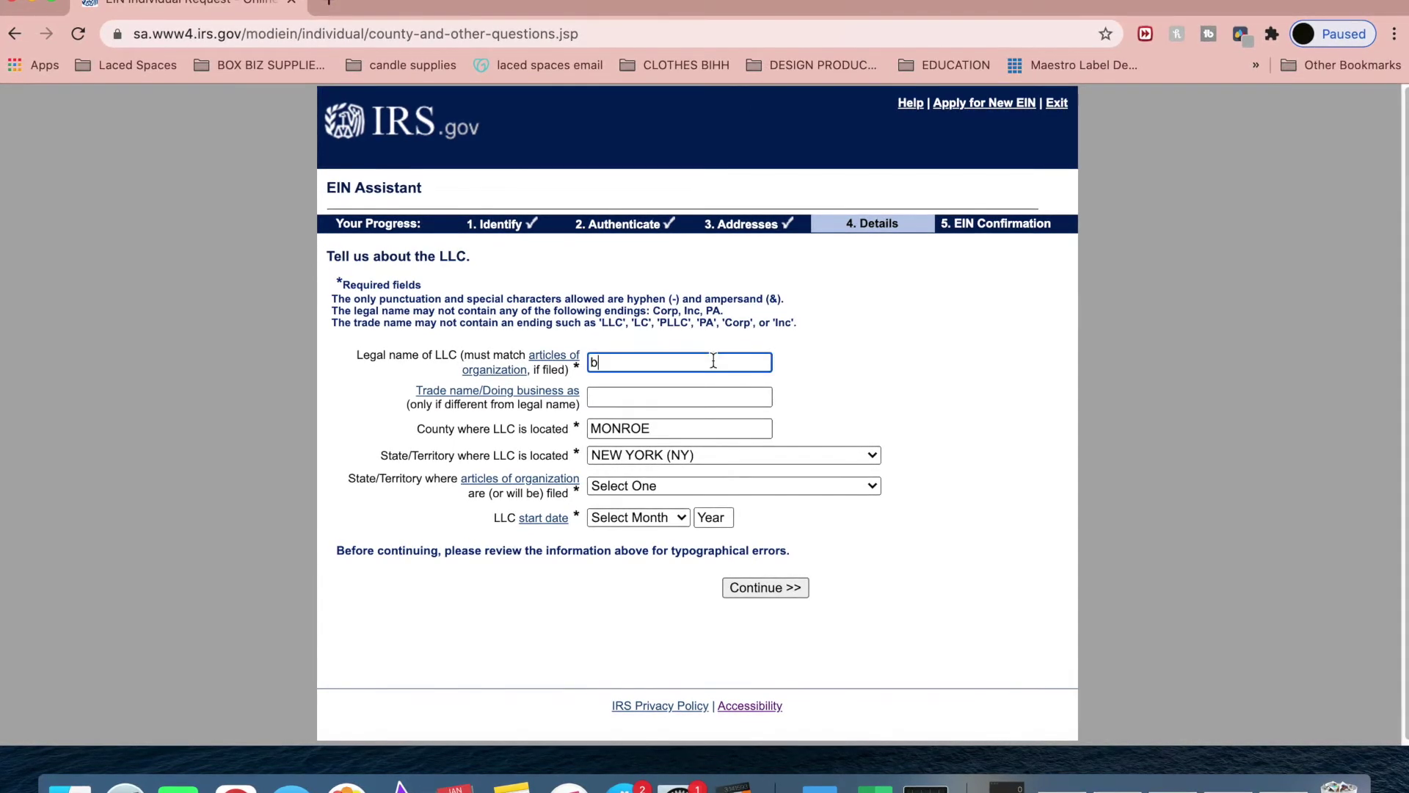
{"action": "type", "text": "obs"}
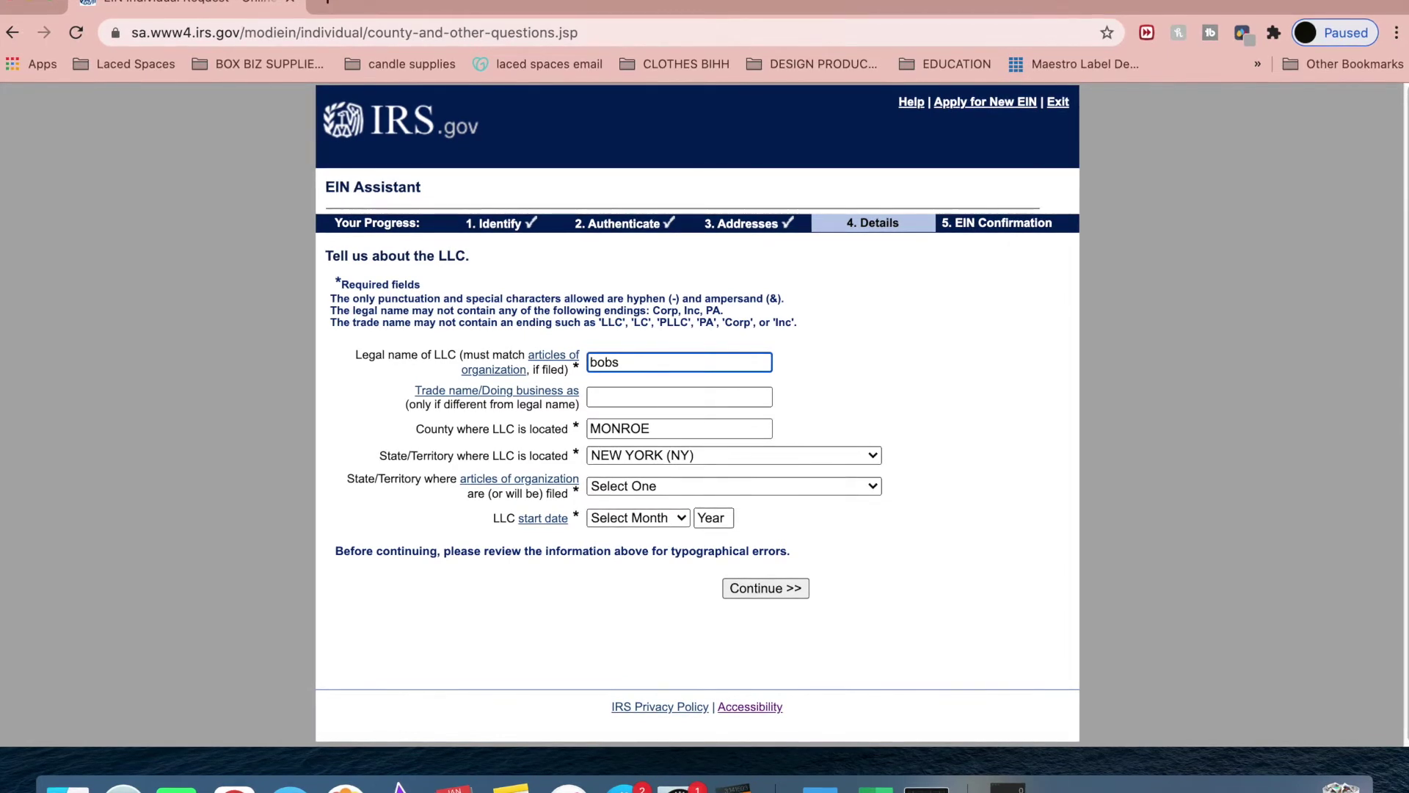
{"action": "type", "text": " bakery"}
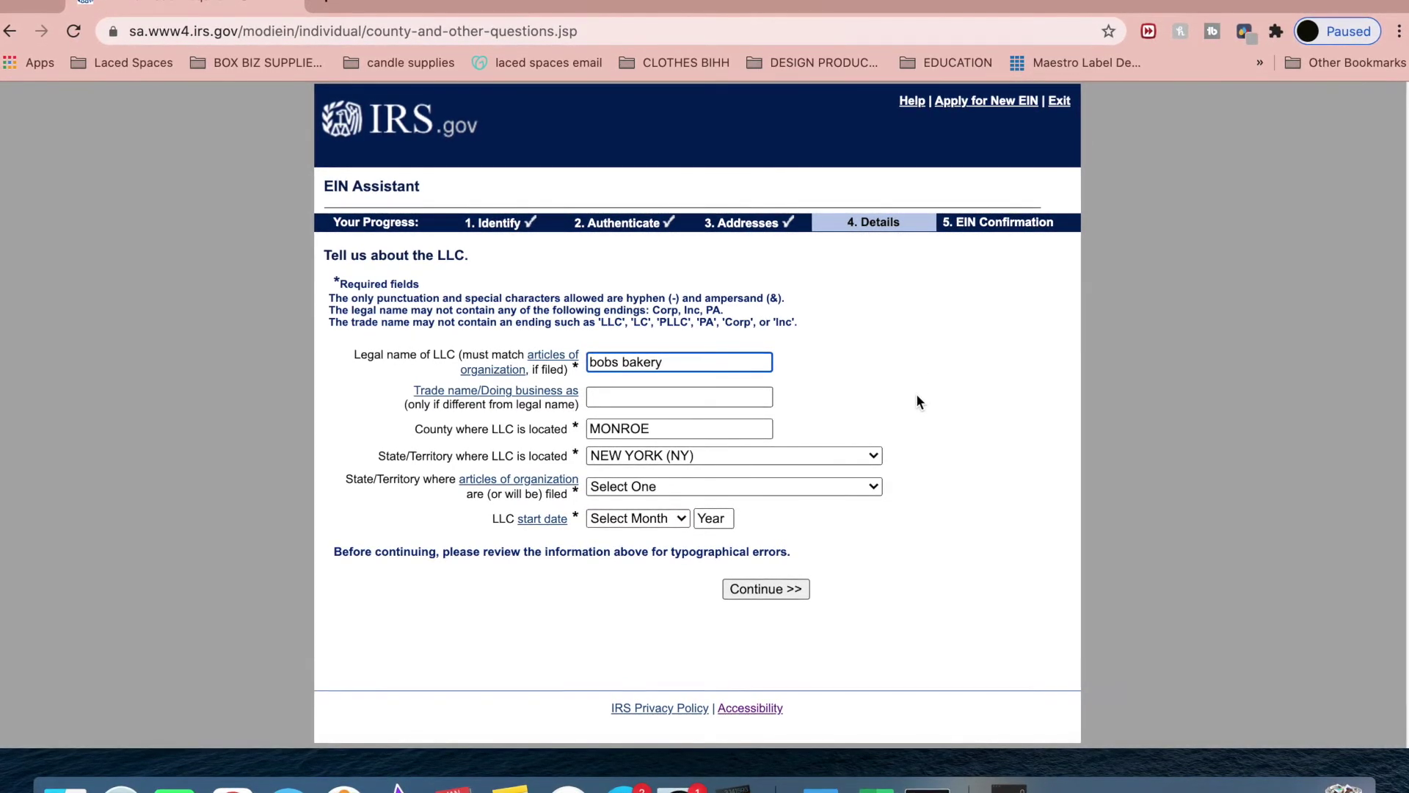
Step: Choose NEW YORK (NY) as the articles-of-organization filing state
{"action": "left_click", "coordinate": [688, 484]}
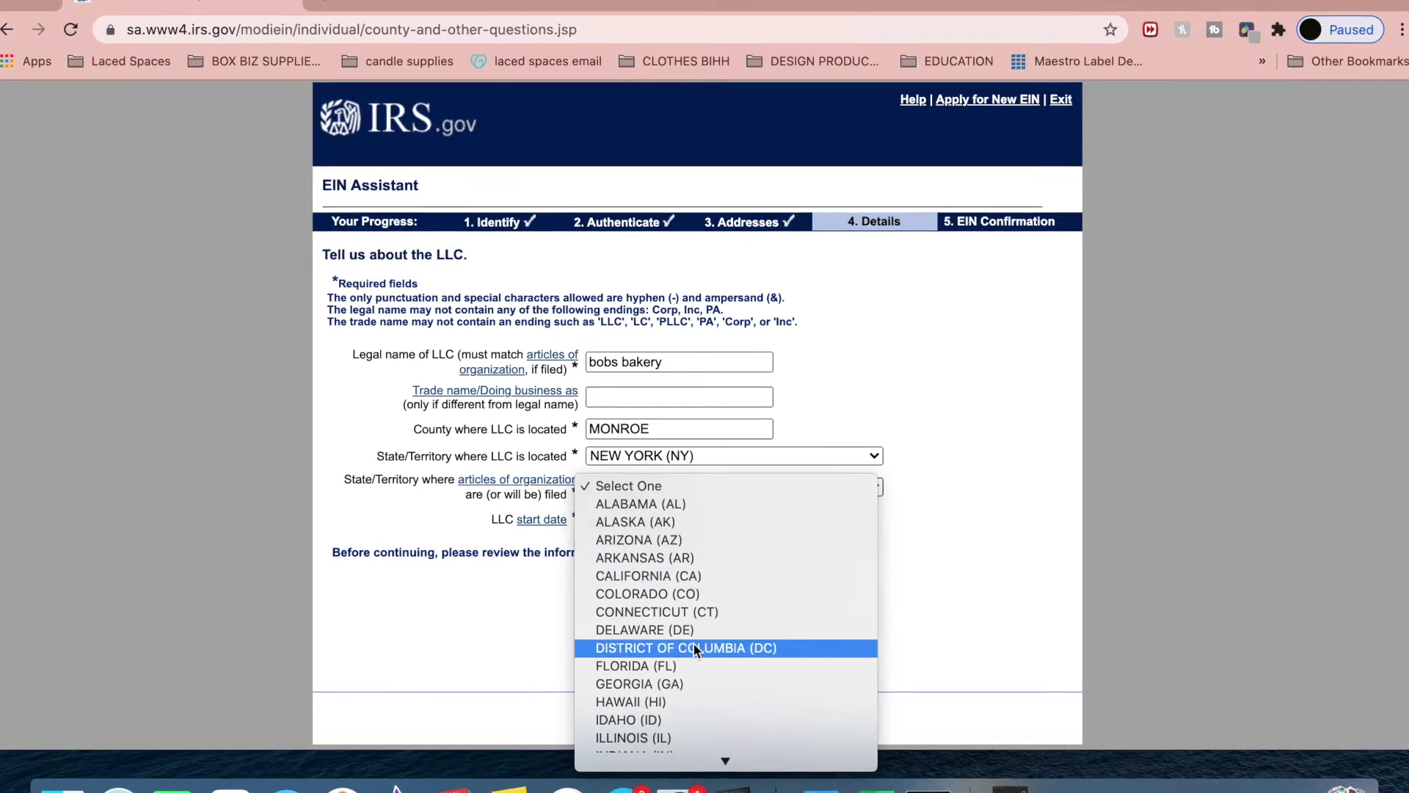
{"action": "scroll", "coordinate": [693, 641], "scroll_direction": "down", "scroll_amount": 2}
{"action": "scroll", "coordinate": [697, 629], "scroll_direction": "down", "scroll_amount": 2}
{"action": "scroll", "coordinate": [698, 630], "scroll_direction": "down", "scroll_amount": 5}
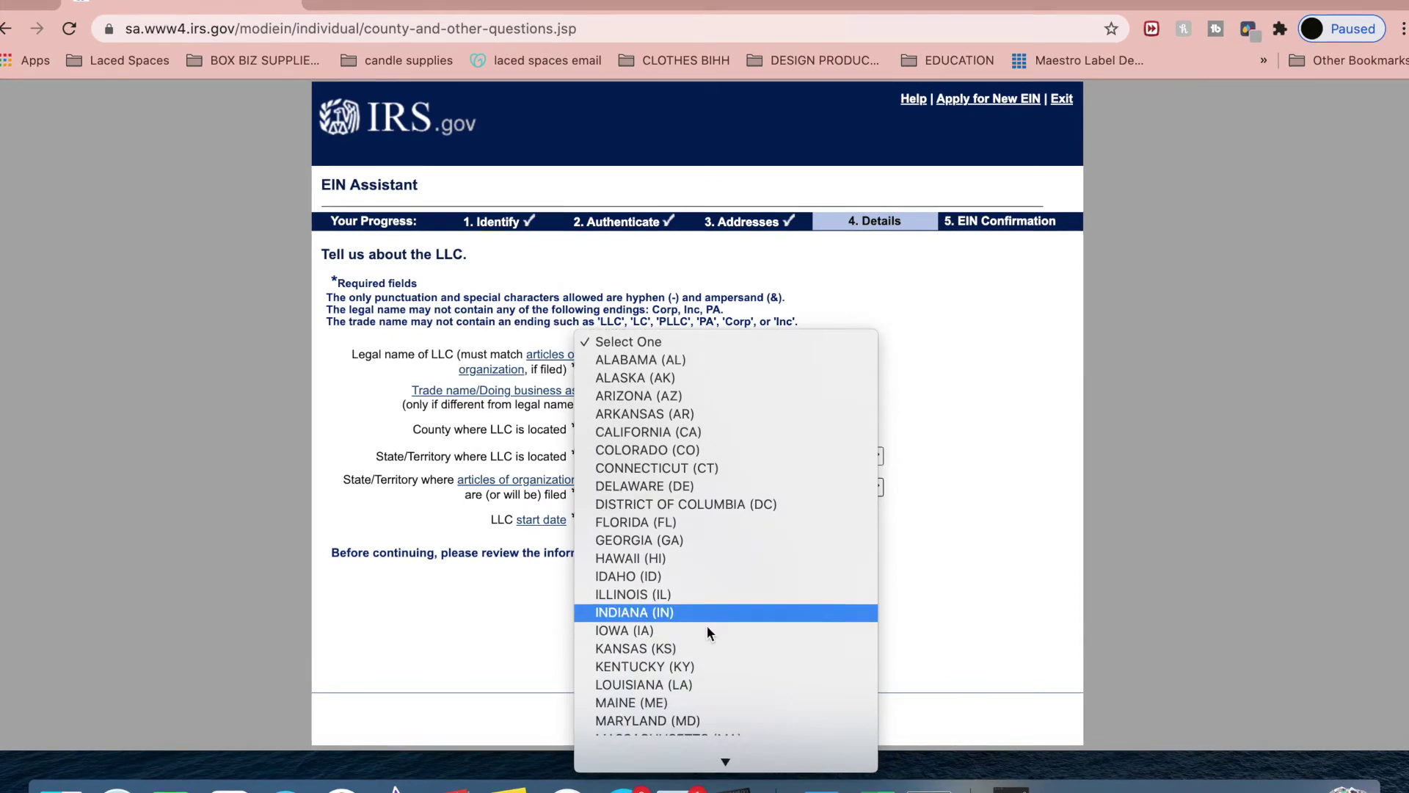
{"action": "scroll", "coordinate": [701, 671], "scroll_direction": "down", "scroll_amount": 2}
{"action": "left_click", "coordinate": [696, 685]}
{"action": "left_click", "coordinate": [634, 519]}
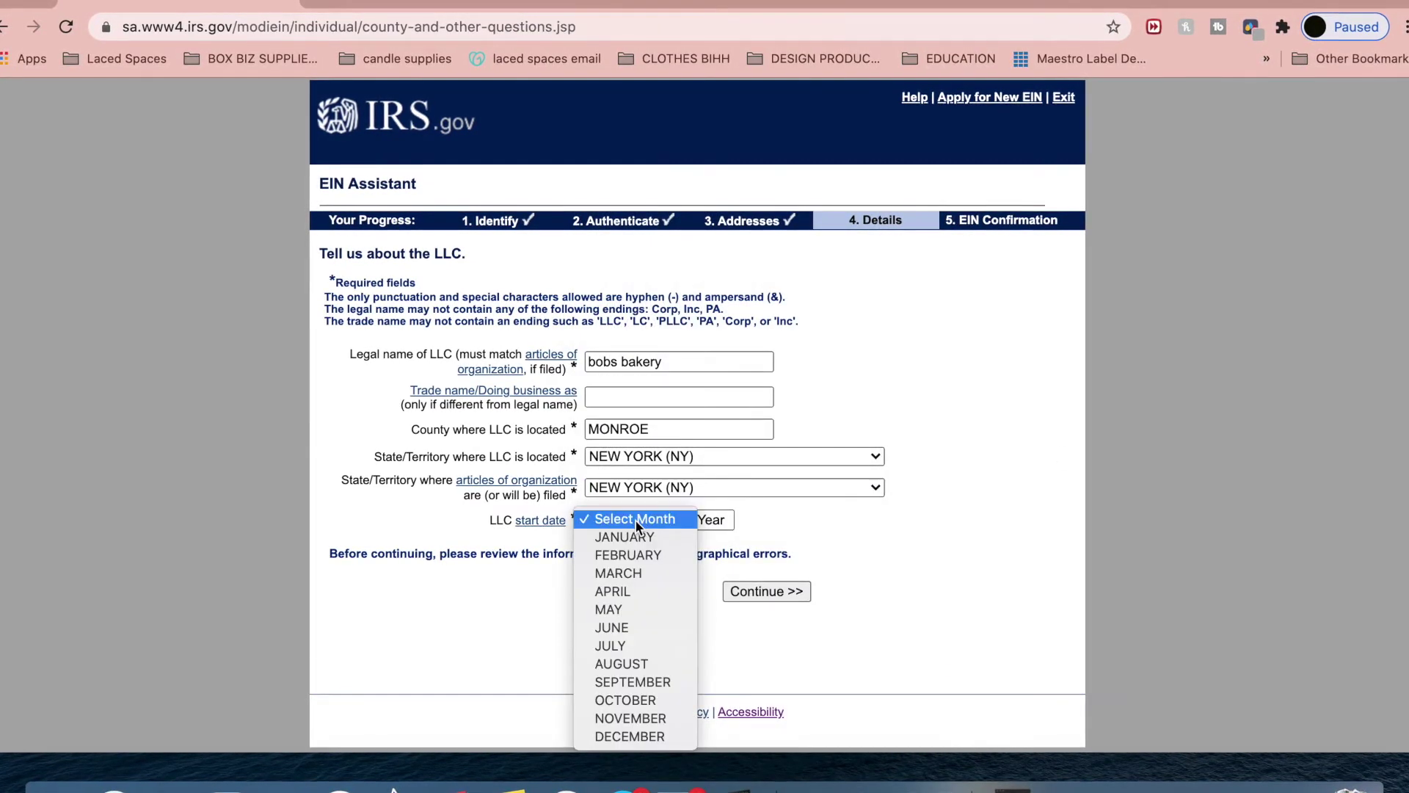
{"action": "left_click", "coordinate": [539, 527]}
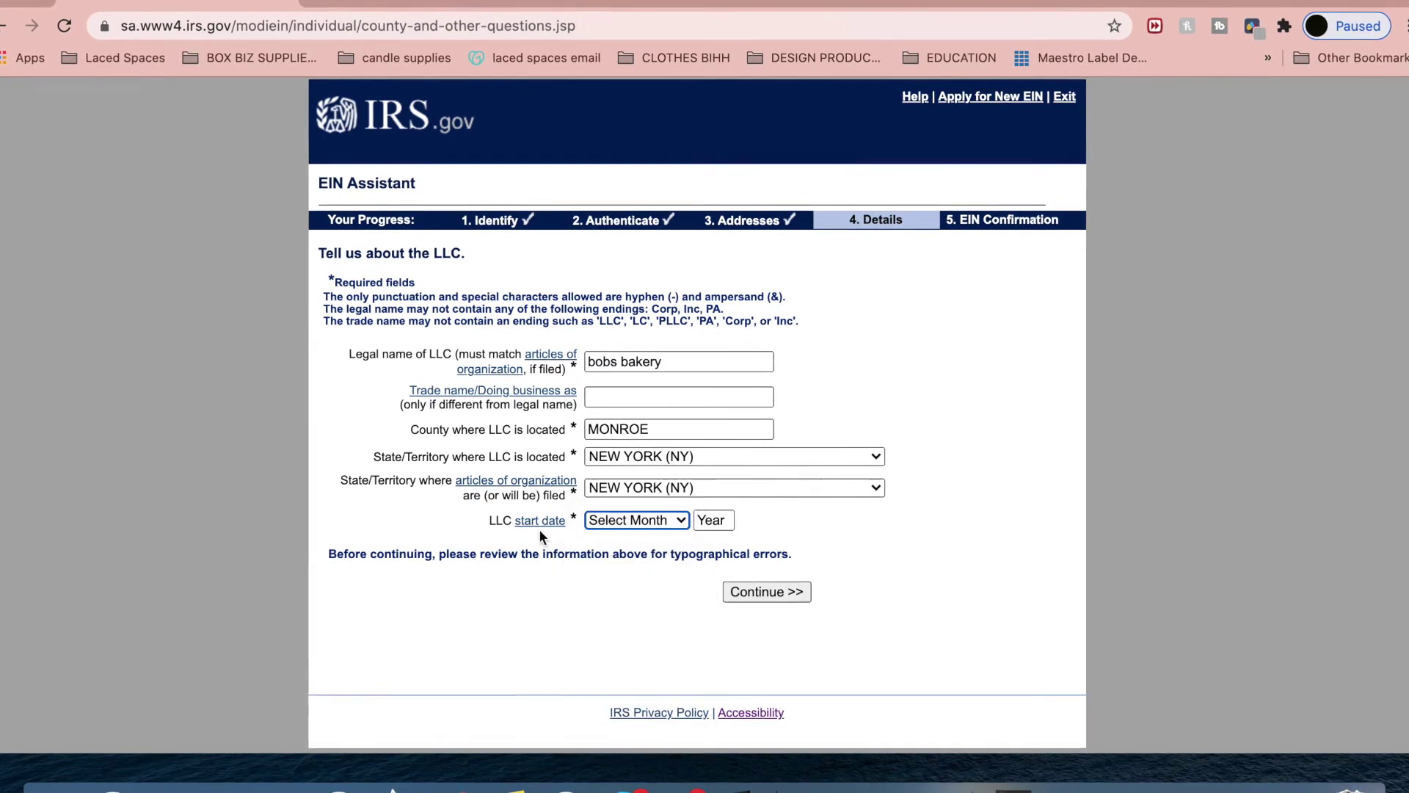
Step: Check the start-date help, enter JANUARY 2021 as the start date, and submit
{"action": "left_click", "coordinate": [546, 524]}
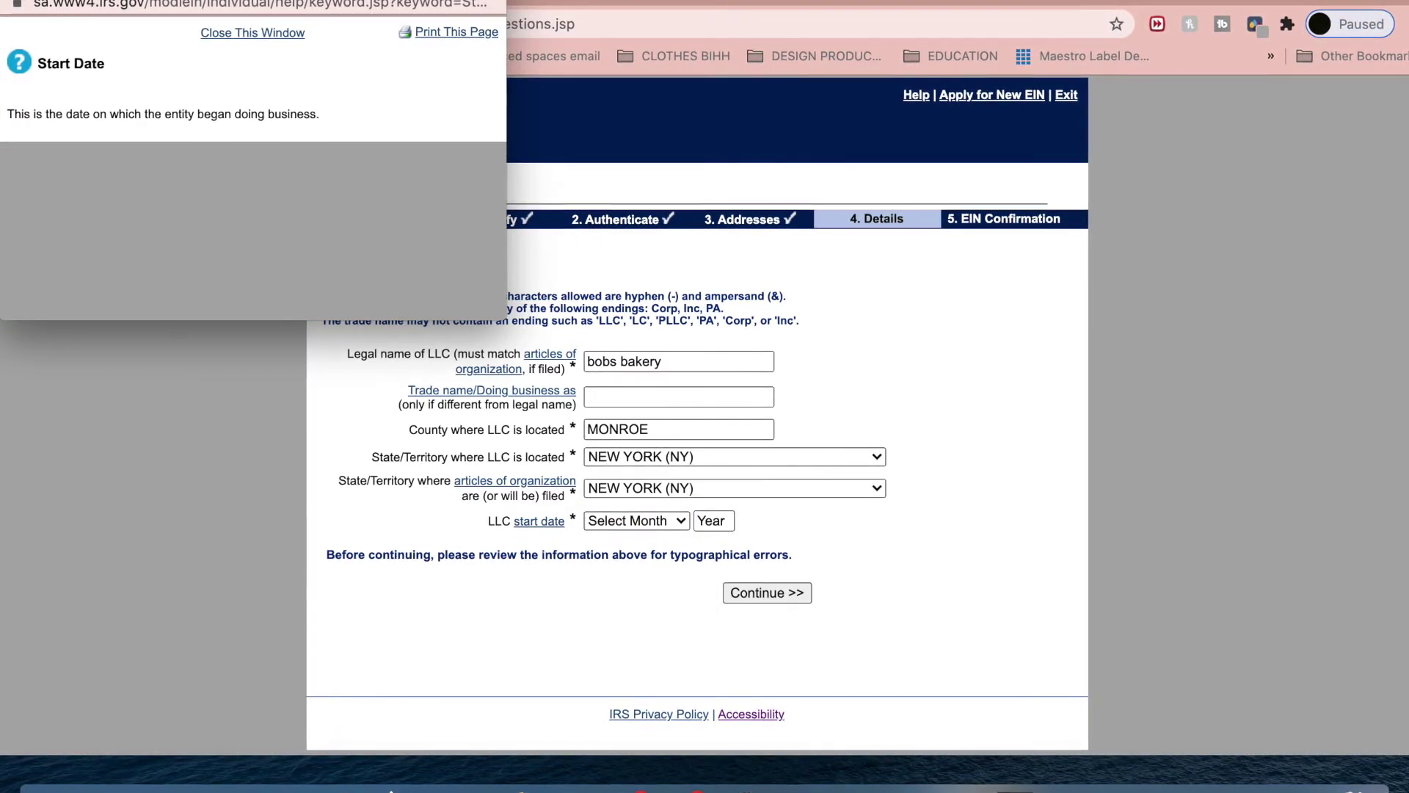
{"action": "left_click", "coordinate": [11, 2]}
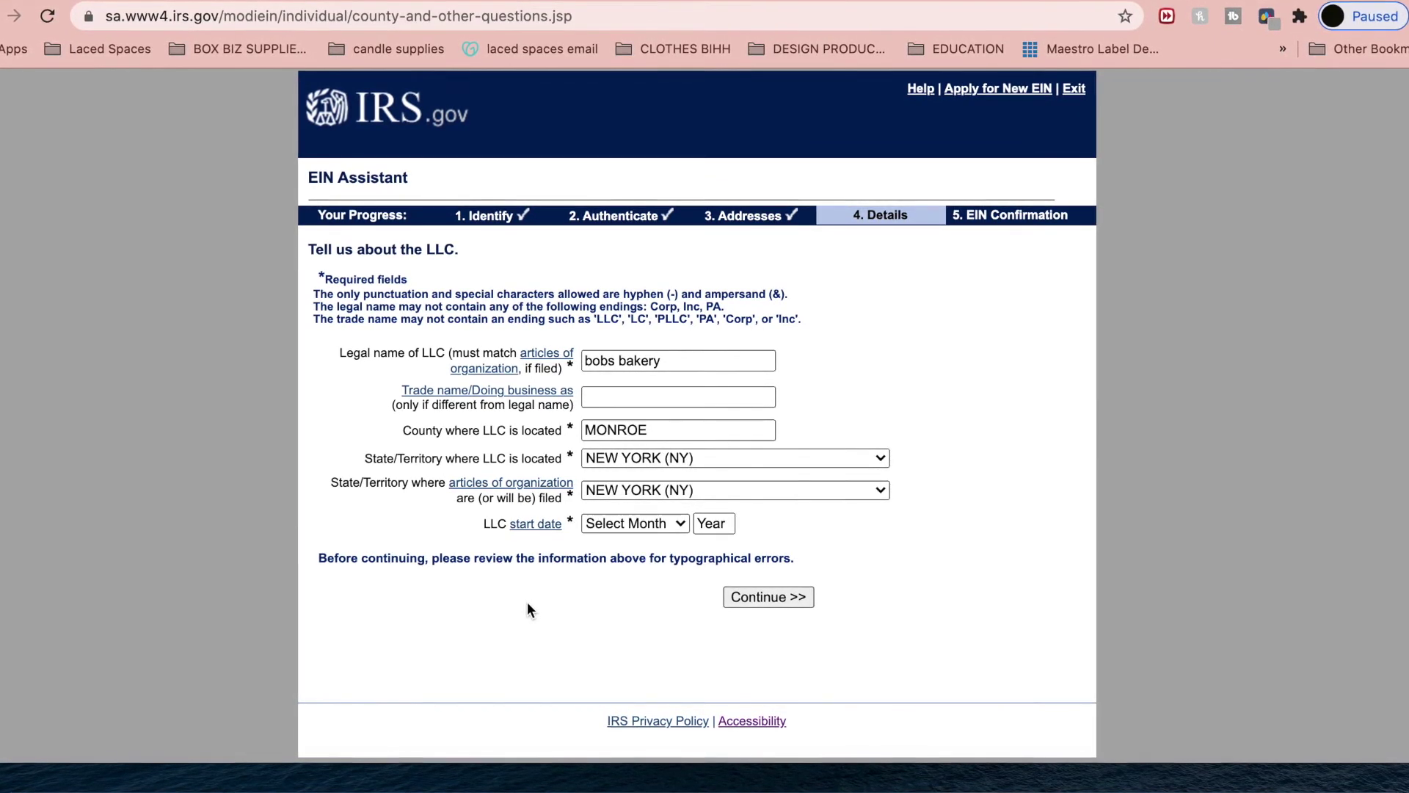
{"action": "left_click", "coordinate": [641, 523]}
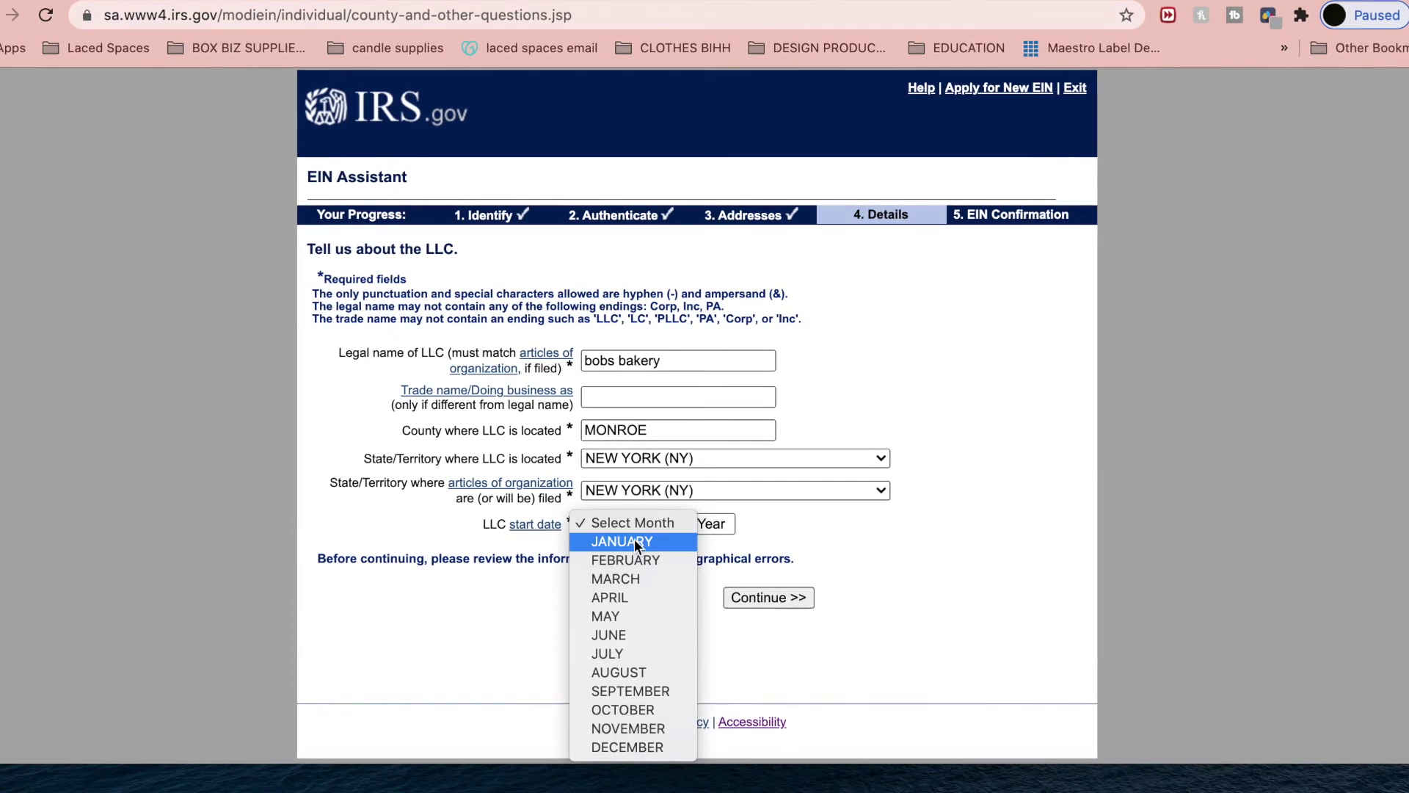
{"action": "left_click", "coordinate": [655, 542]}
{"action": "left_click", "coordinate": [725, 525]}
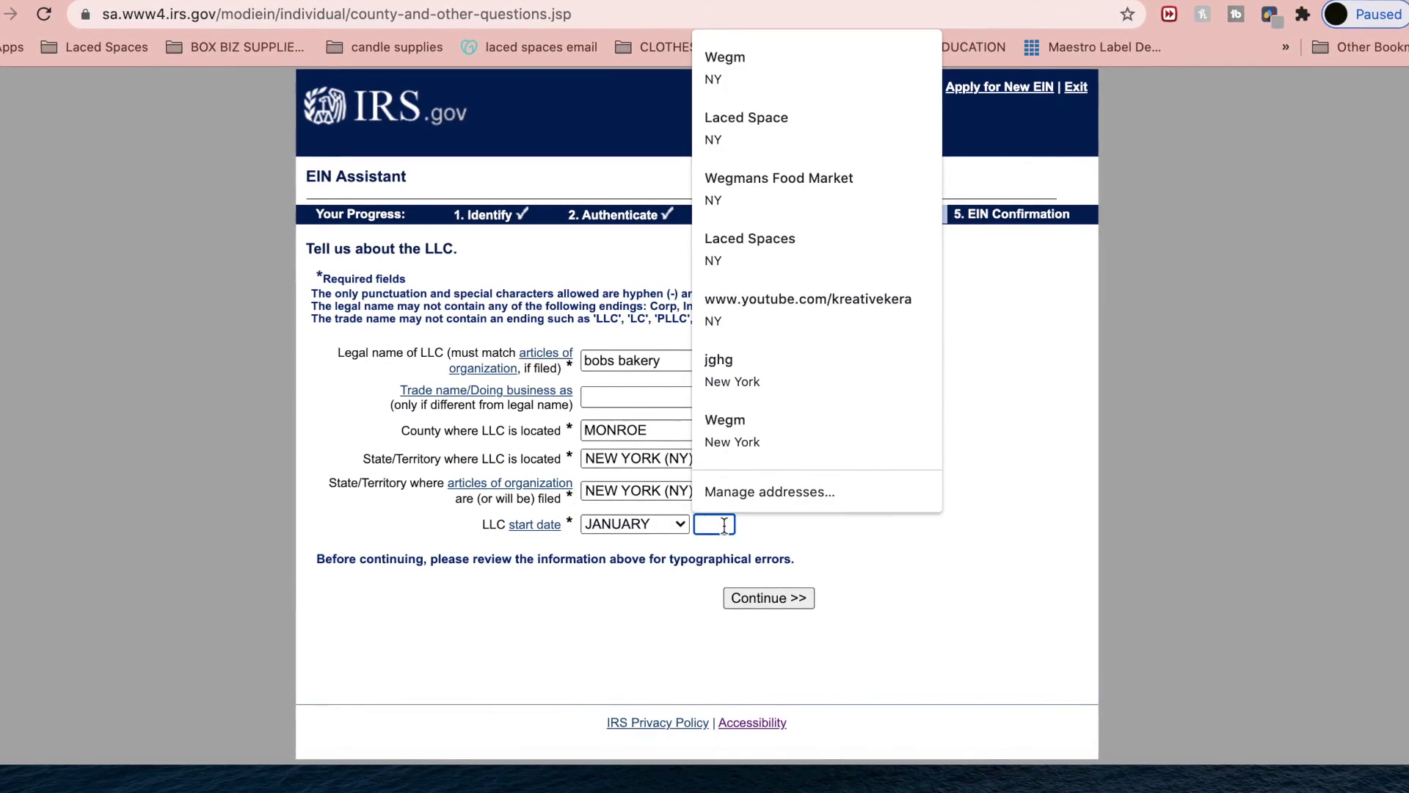
{"action": "type", "text": "2021"}
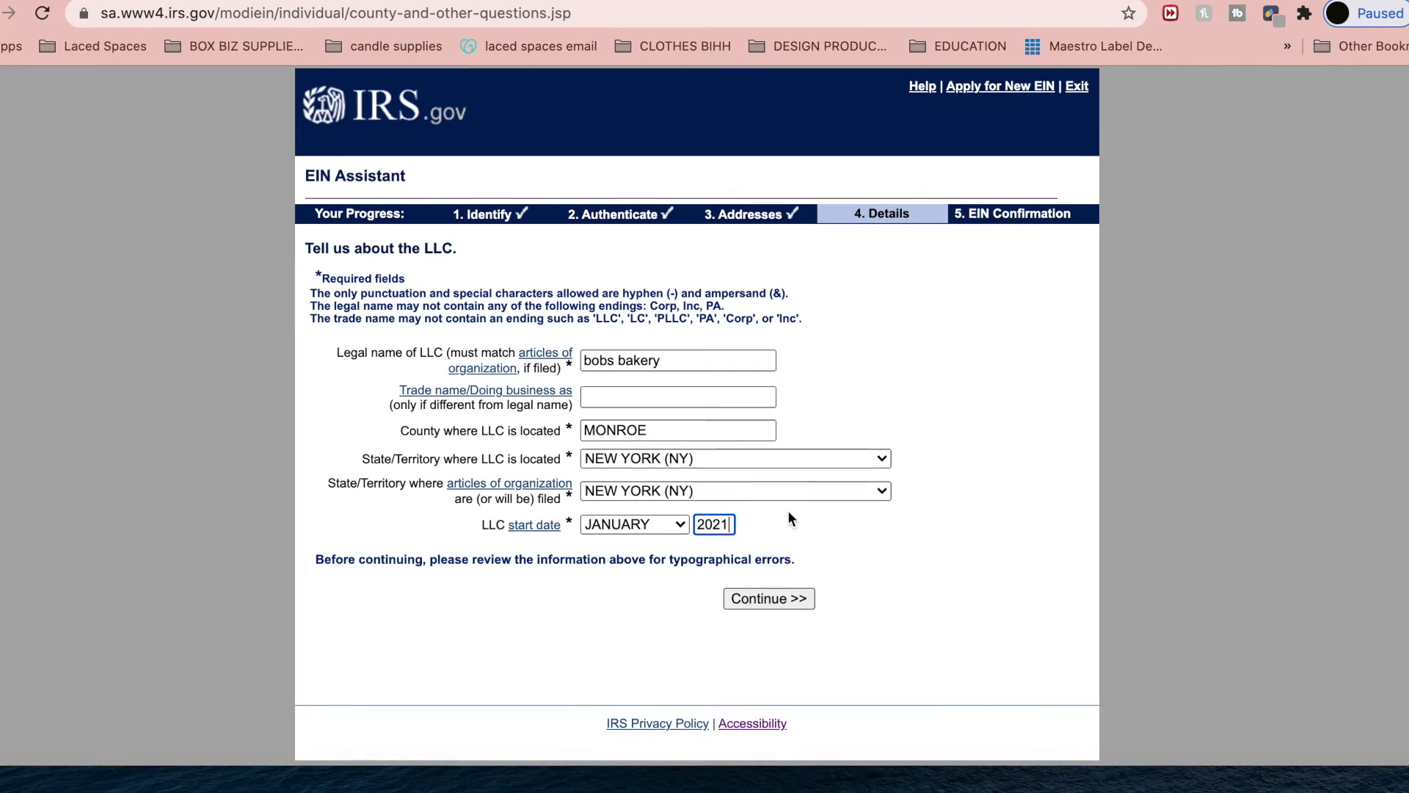
{"action": "left_click", "coordinate": [782, 596]}
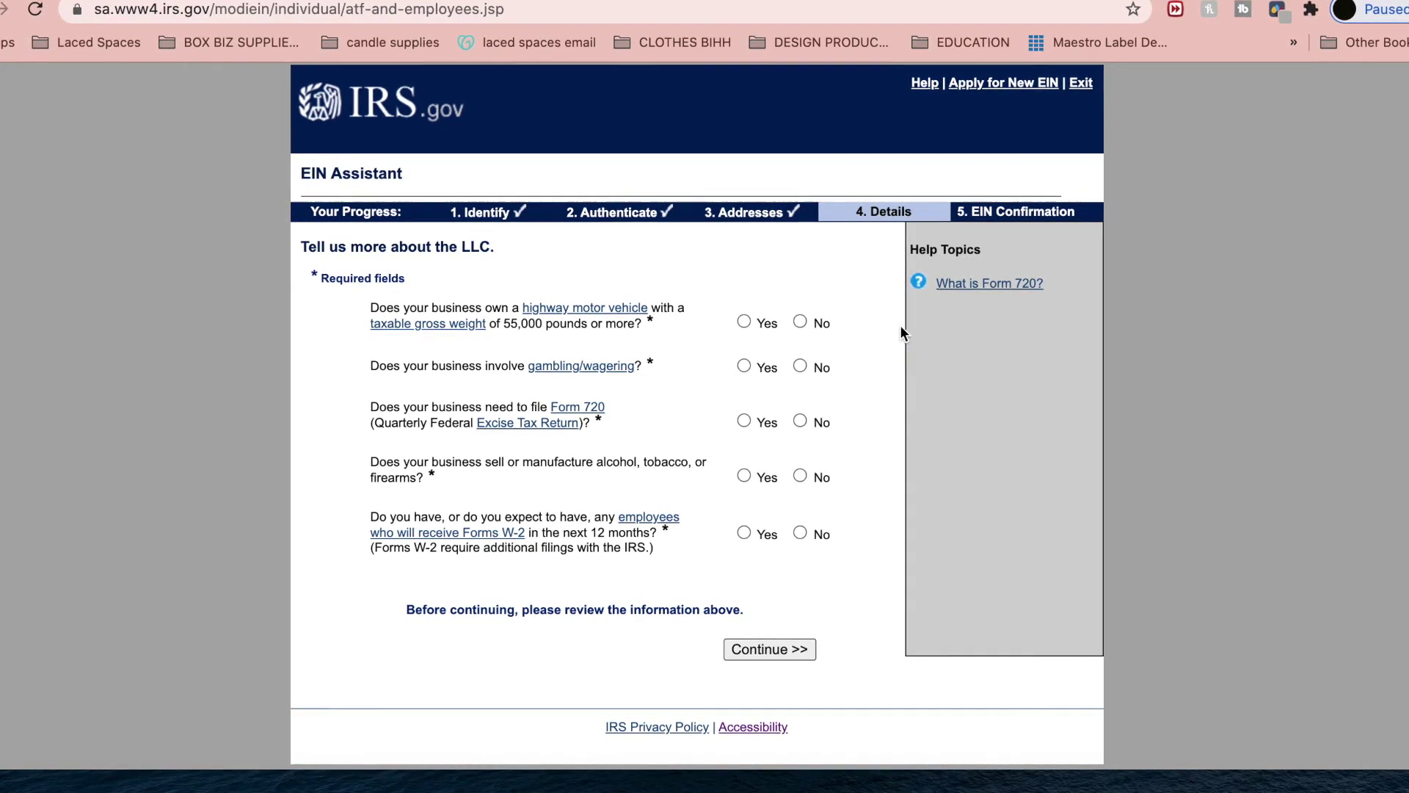
Step: Answer Yes to highway vehicles and No to gambling, Form 720, alcohol/tobacco/firearms and W-2 employees
{"action": "left_click", "coordinate": [754, 322]}
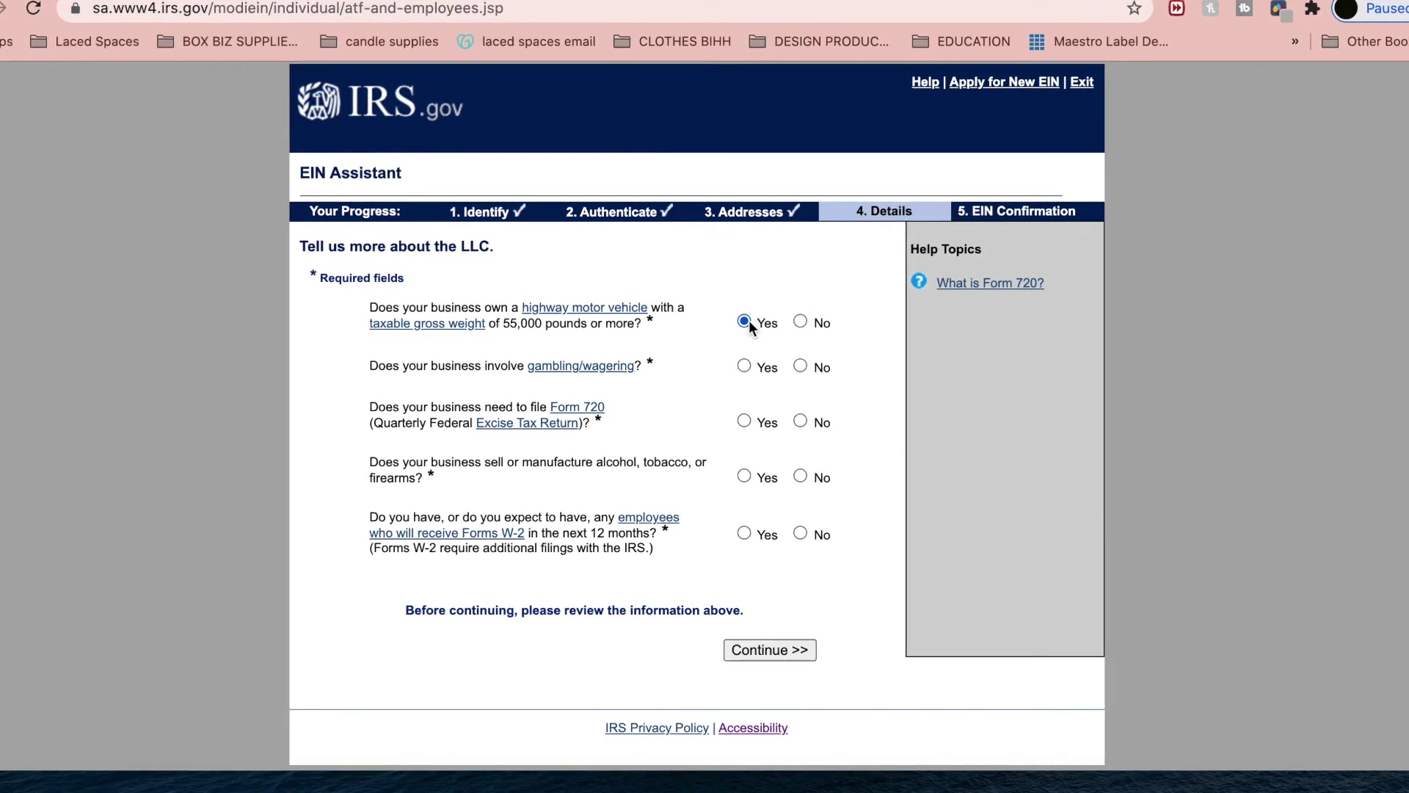
{"action": "left_click", "coordinate": [801, 366]}
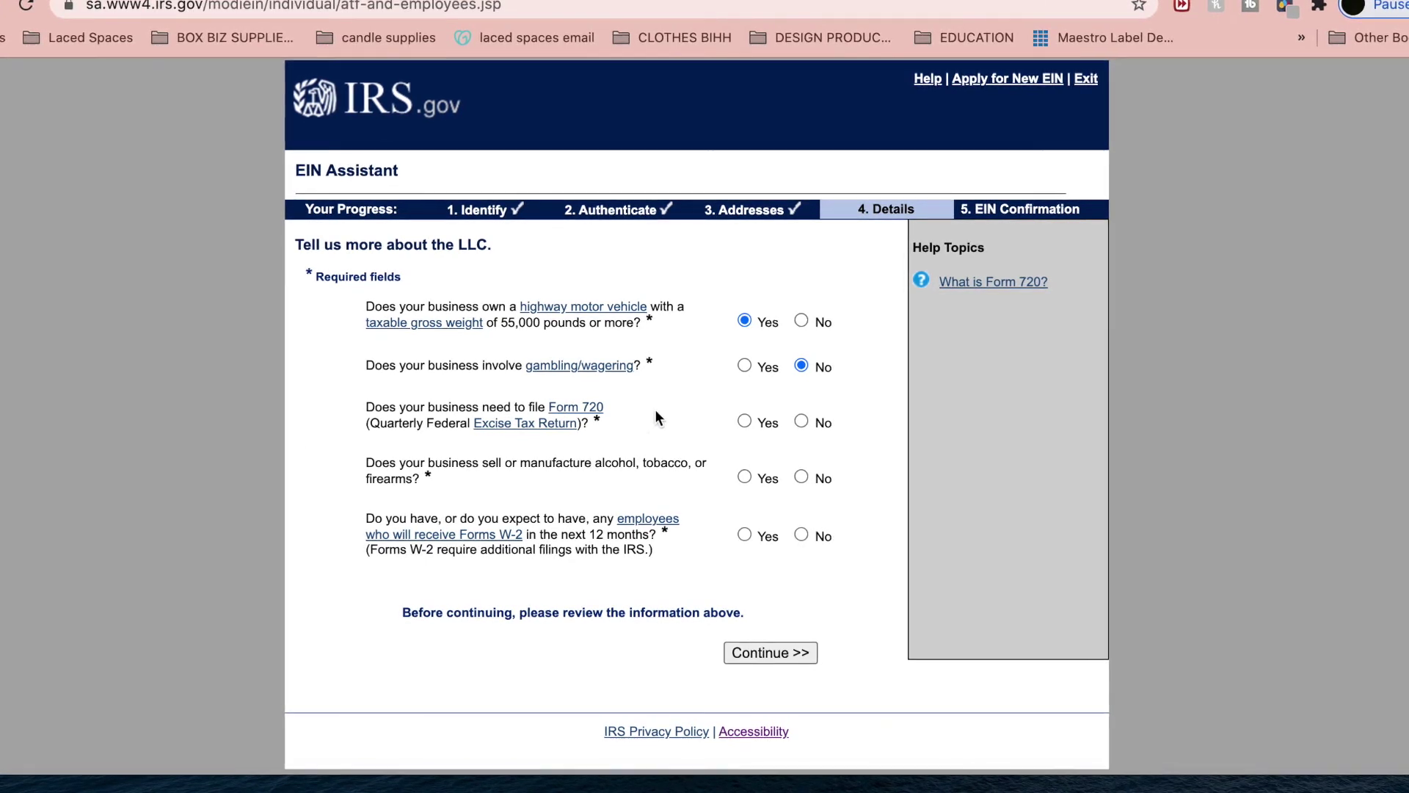
{"action": "left_click", "coordinate": [802, 422]}
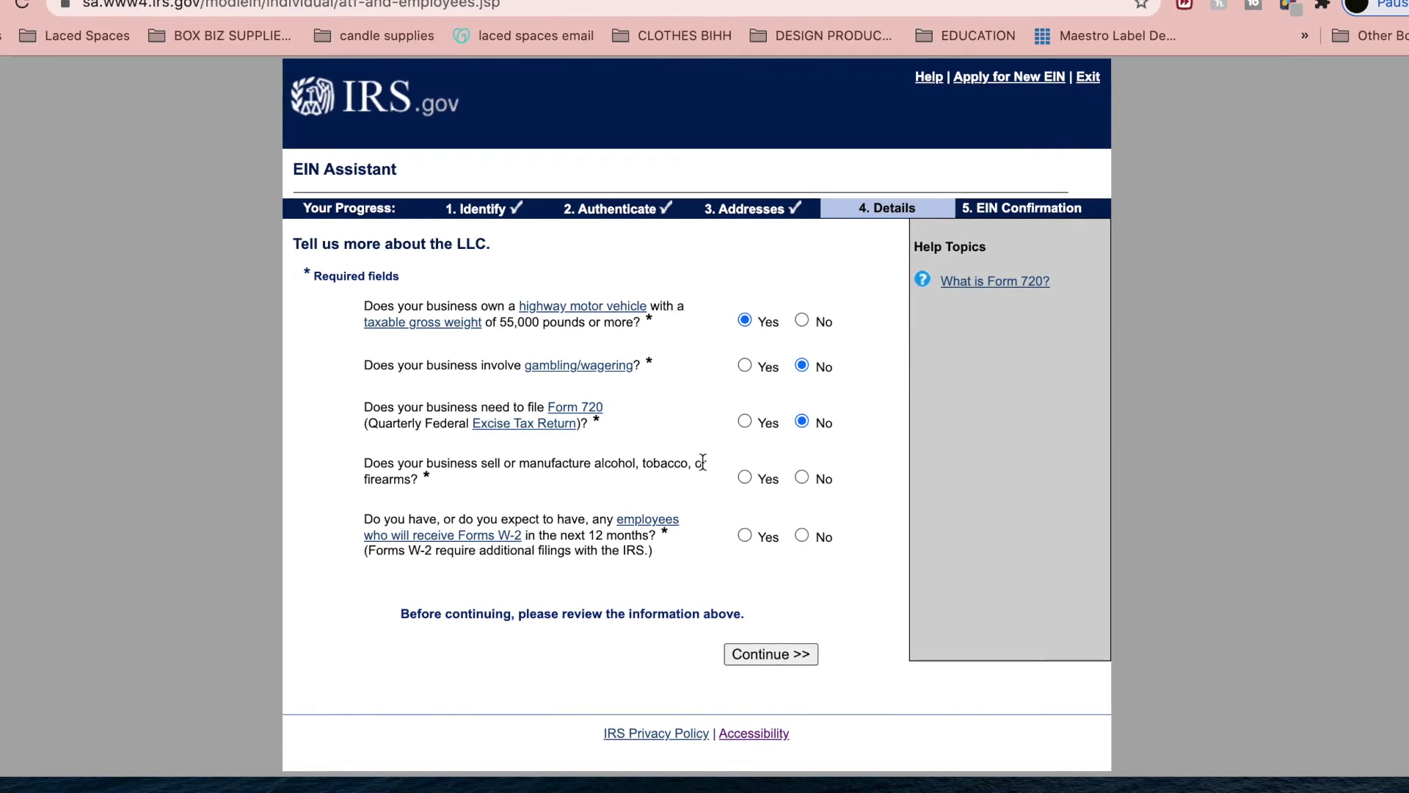
{"action": "left_click", "coordinate": [801, 477]}
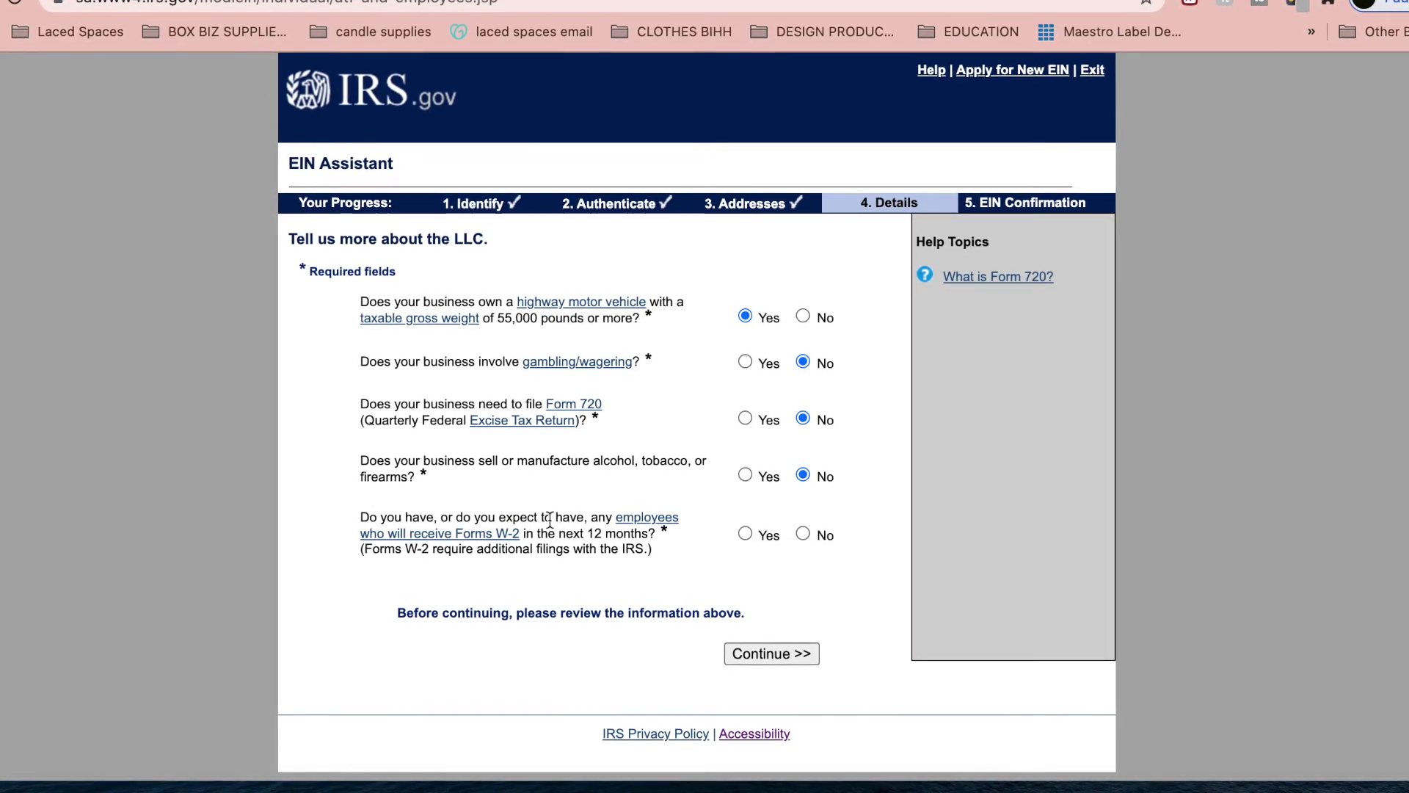
{"action": "left_click", "coordinate": [802, 533]}
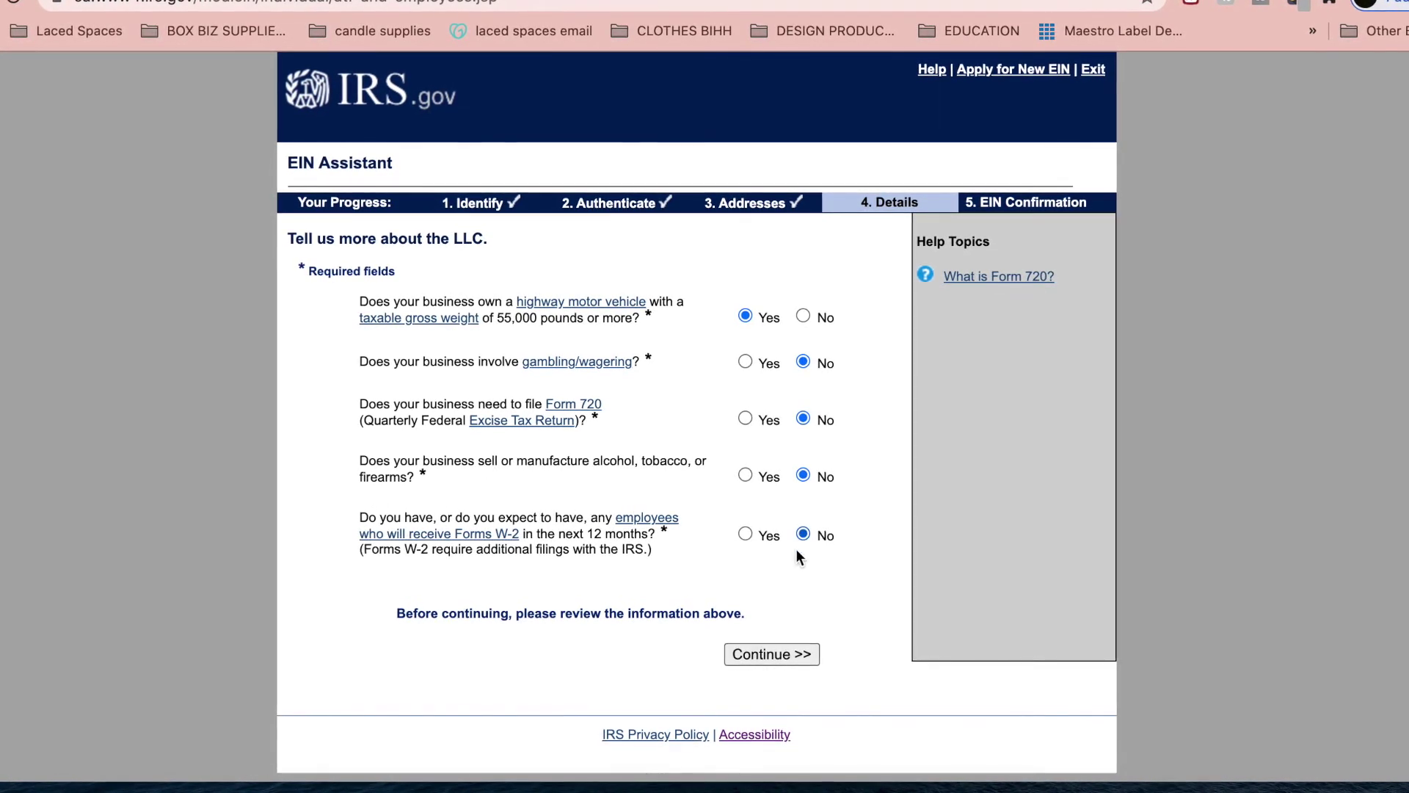
{"action": "left_click", "coordinate": [769, 655]}
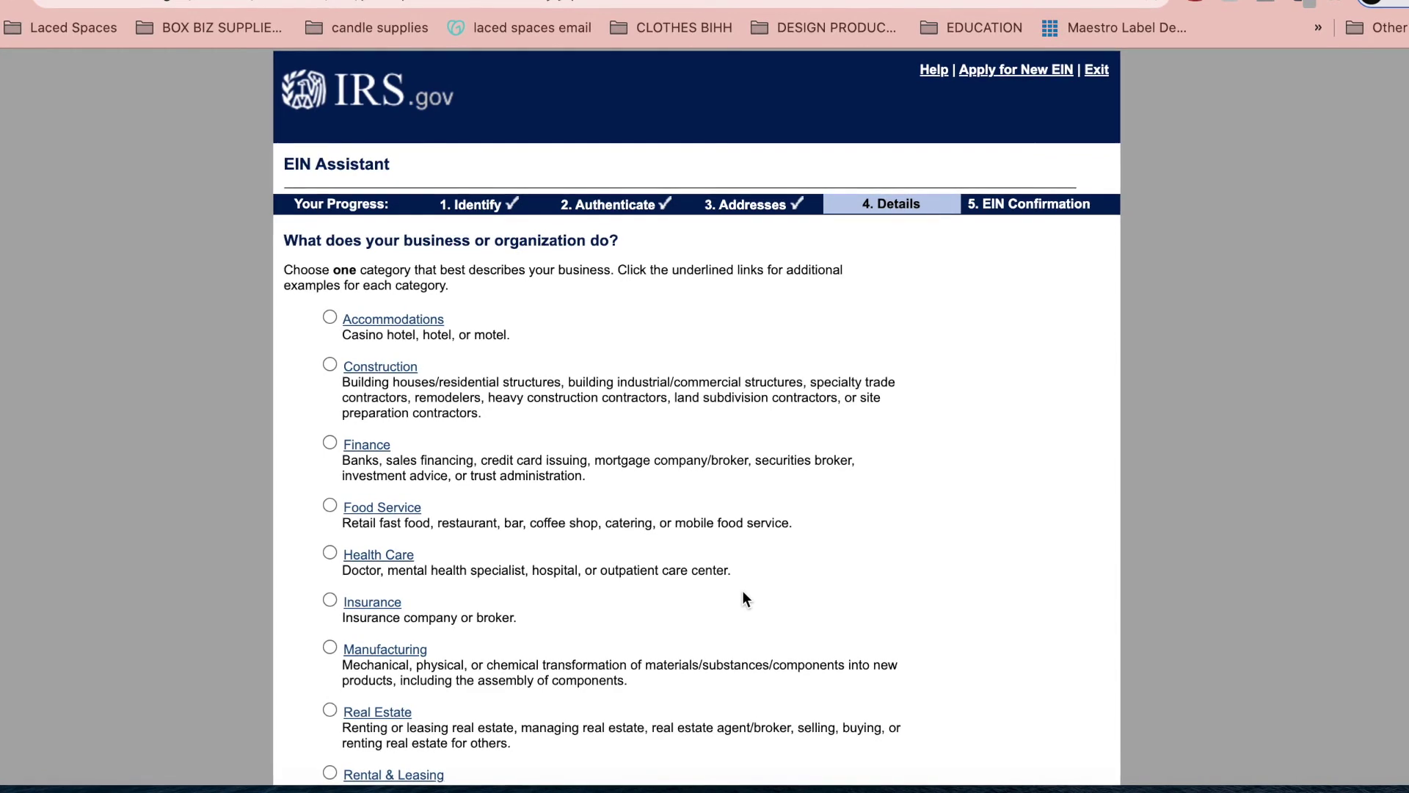
Step: Pick Retail from the list of business categories
{"action": "scroll", "coordinate": [739, 592], "scroll_direction": "down", "scroll_amount": 3}
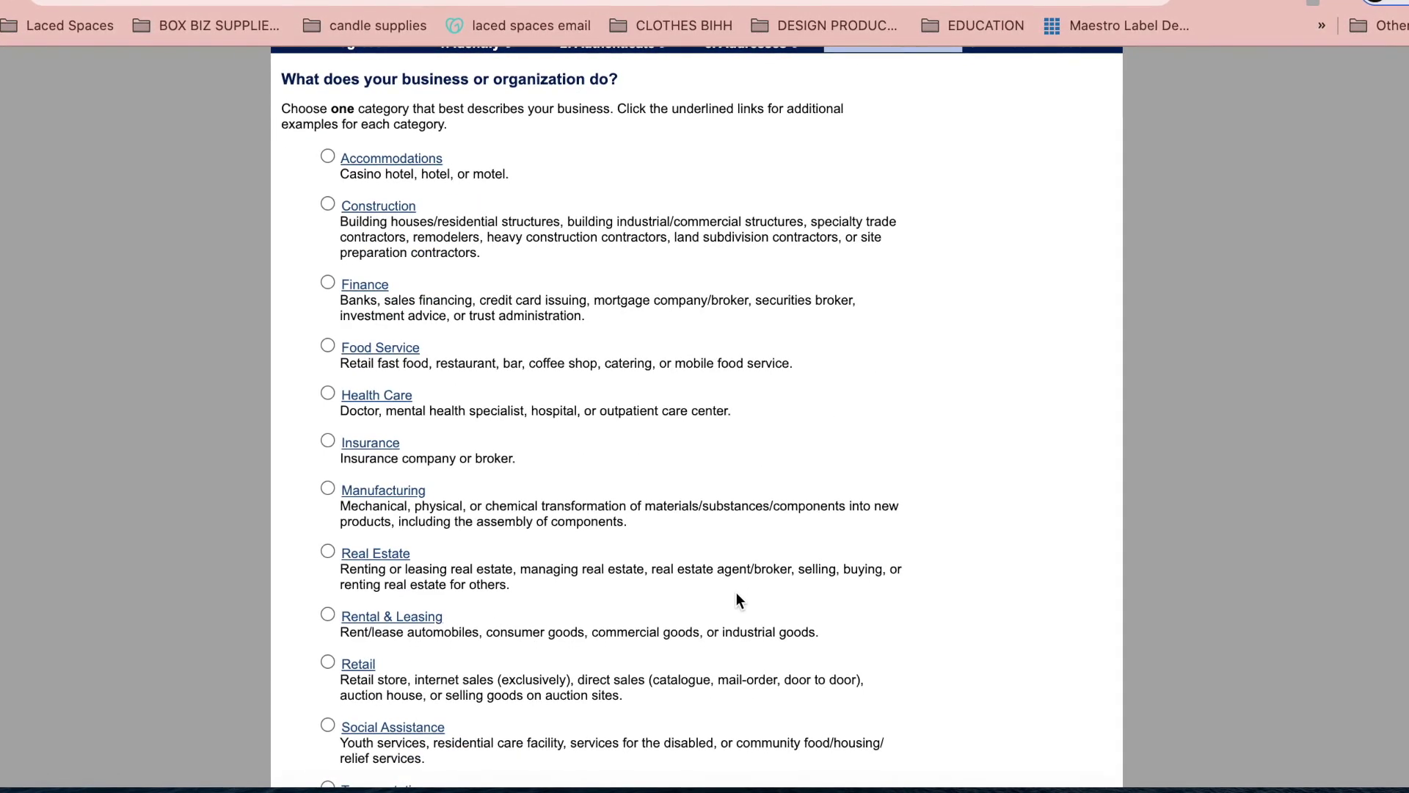
{"action": "scroll", "coordinate": [737, 599], "scroll_direction": "down", "scroll_amount": 5}
{"action": "scroll", "coordinate": [737, 592], "scroll_direction": "up", "scroll_amount": 8}
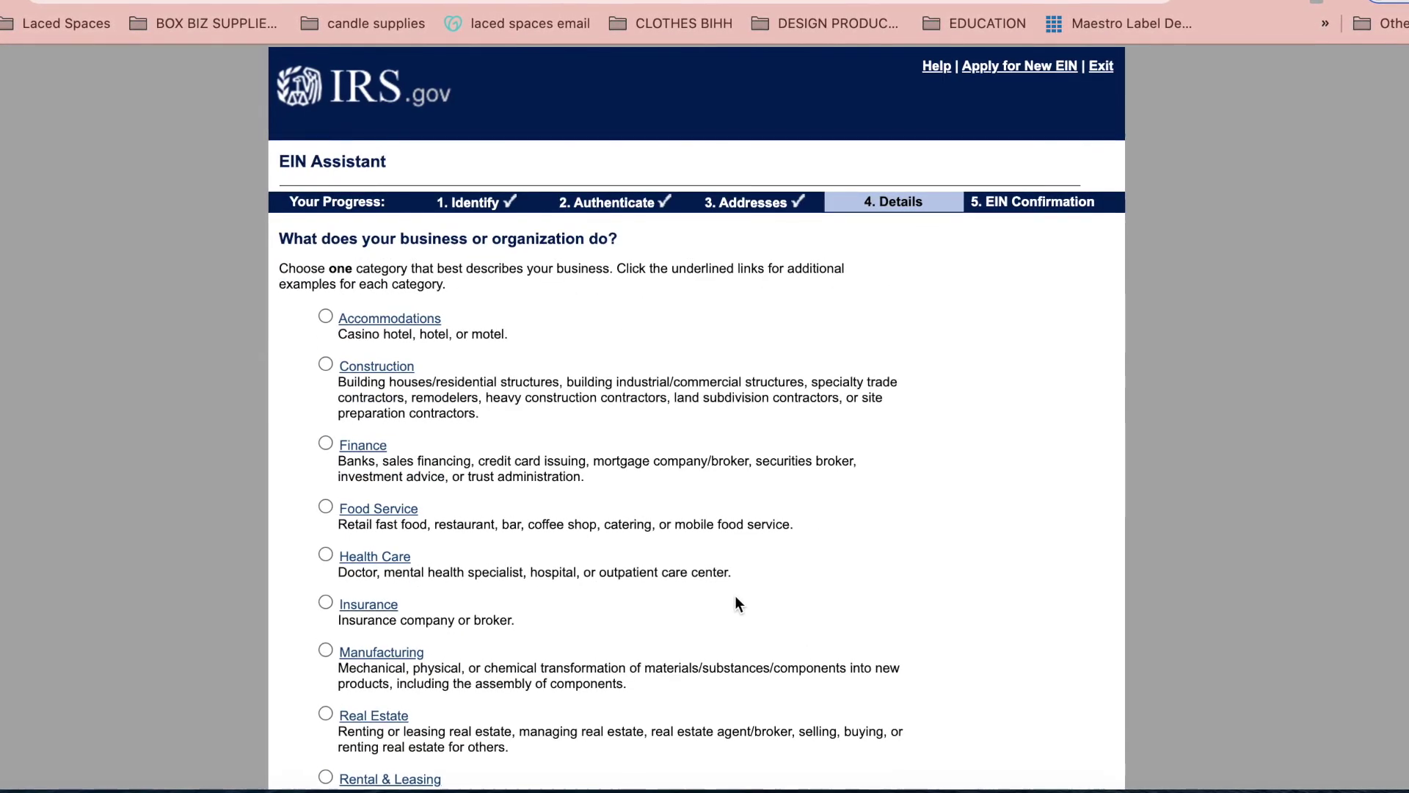
{"action": "scroll", "coordinate": [737, 603], "scroll_direction": "down", "scroll_amount": 4}
{"action": "scroll", "coordinate": [734, 600], "scroll_direction": "down", "scroll_amount": 1}
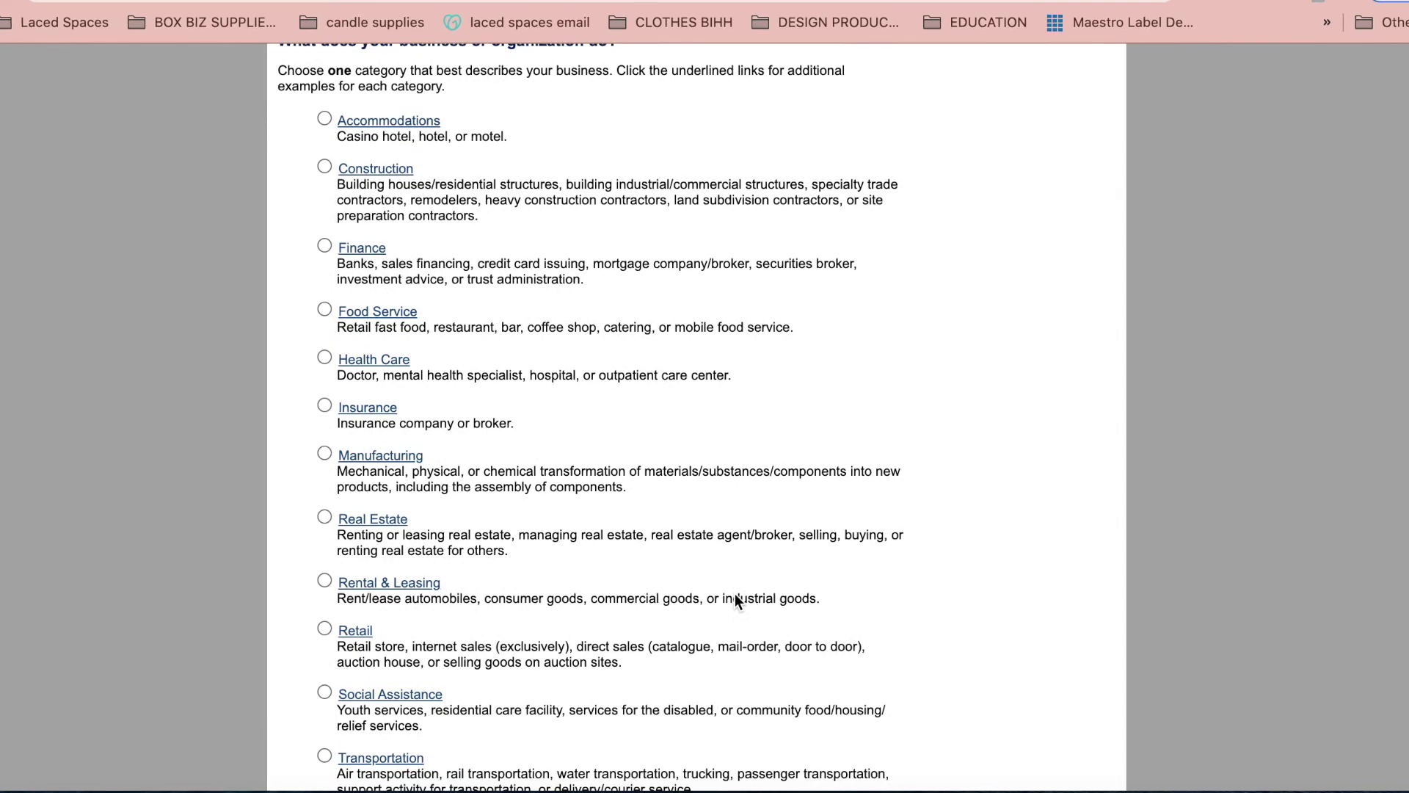
{"action": "left_click", "coordinate": [324, 628]}
{"action": "scroll", "coordinate": [792, 272], "scroll_direction": "up", "scroll_amount": 3}
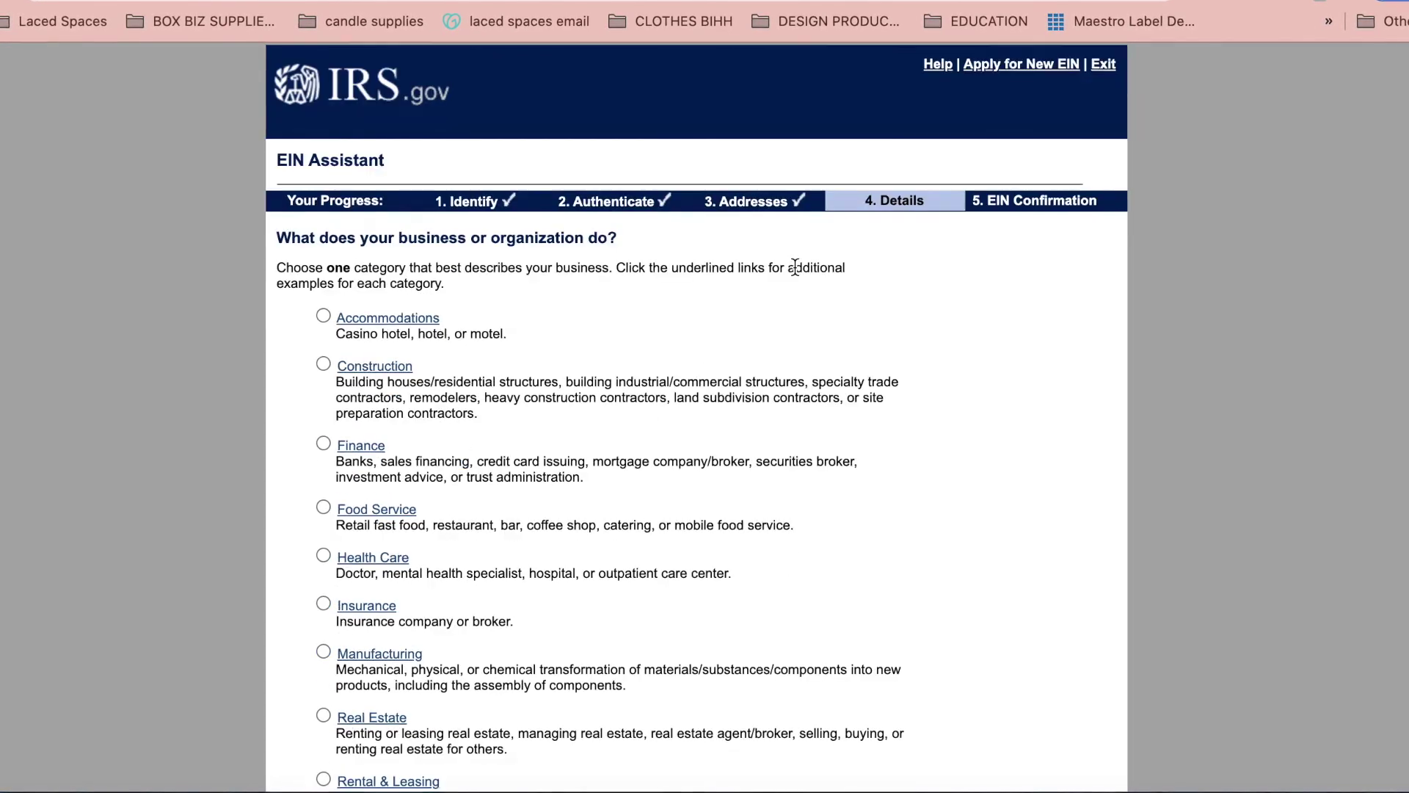
{"action": "scroll", "coordinate": [800, 330], "scroll_direction": "down", "scroll_amount": 6}
{"action": "scroll", "coordinate": [623, 354], "scroll_direction": "up", "scroll_amount": 7}
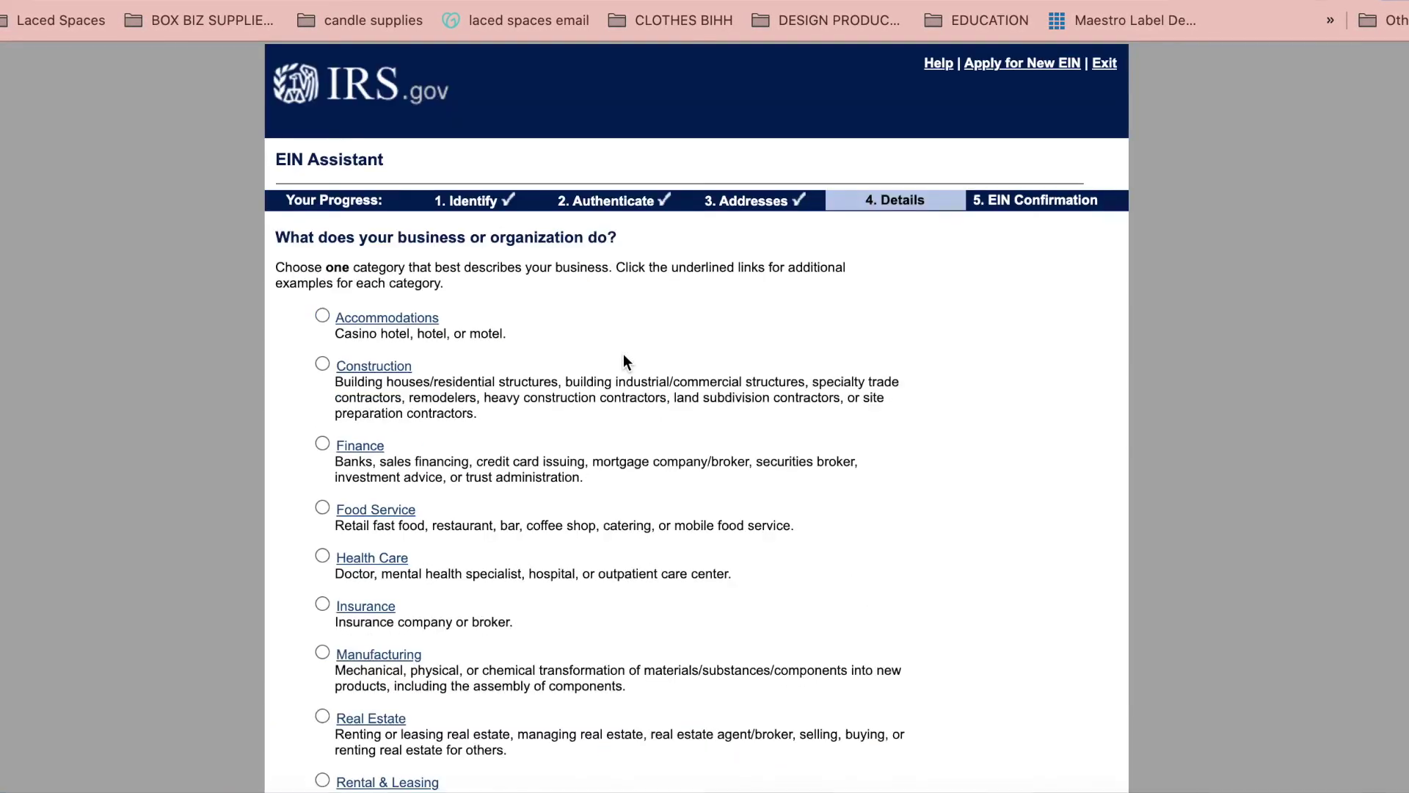
{"action": "scroll", "coordinate": [646, 477], "scroll_direction": "down", "scroll_amount": 7}
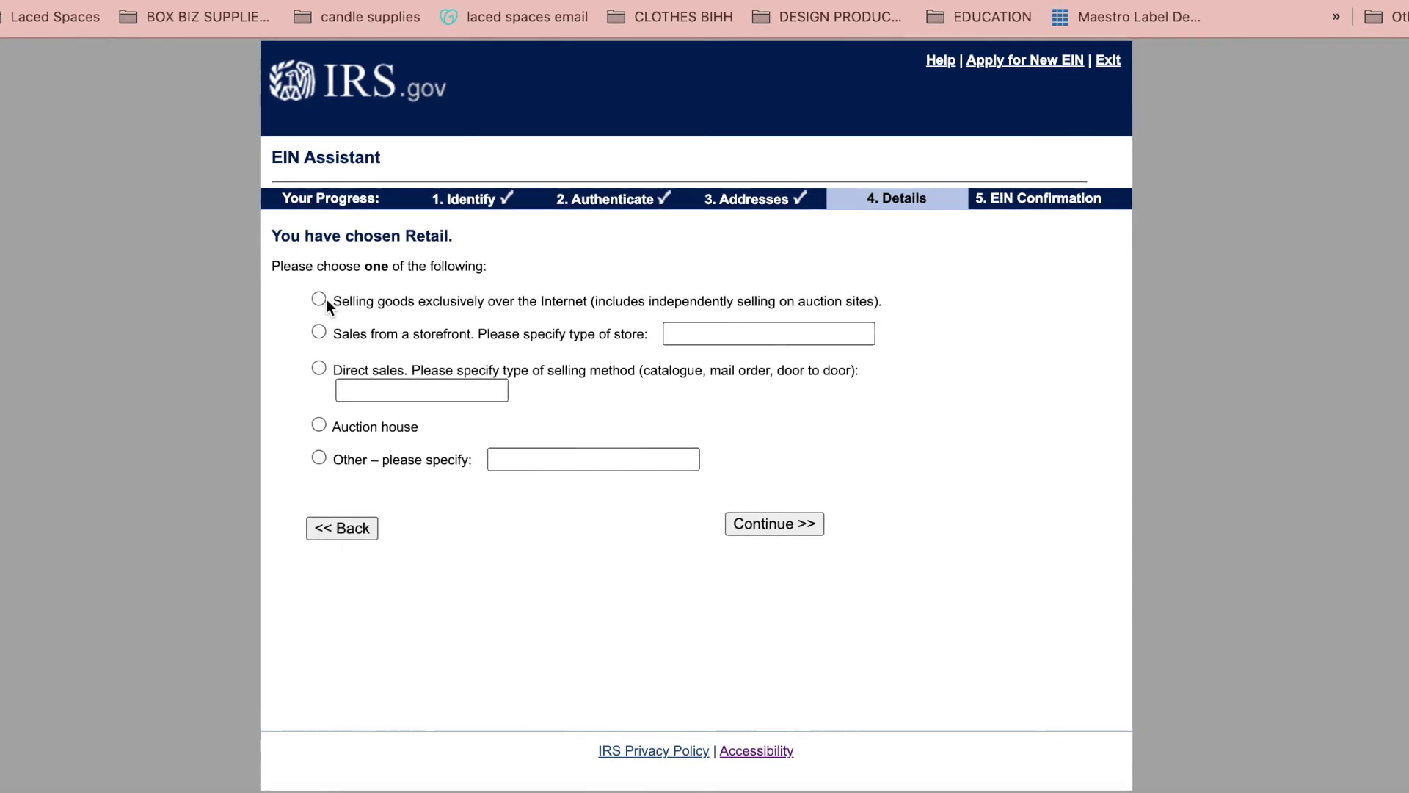
Step: Choose 'Selling goods exclusively over the Internet' and 'Receive letter online', advancing to the summary page
{"action": "left_click", "coordinate": [319, 299]}
{"action": "left_click", "coordinate": [760, 523]}
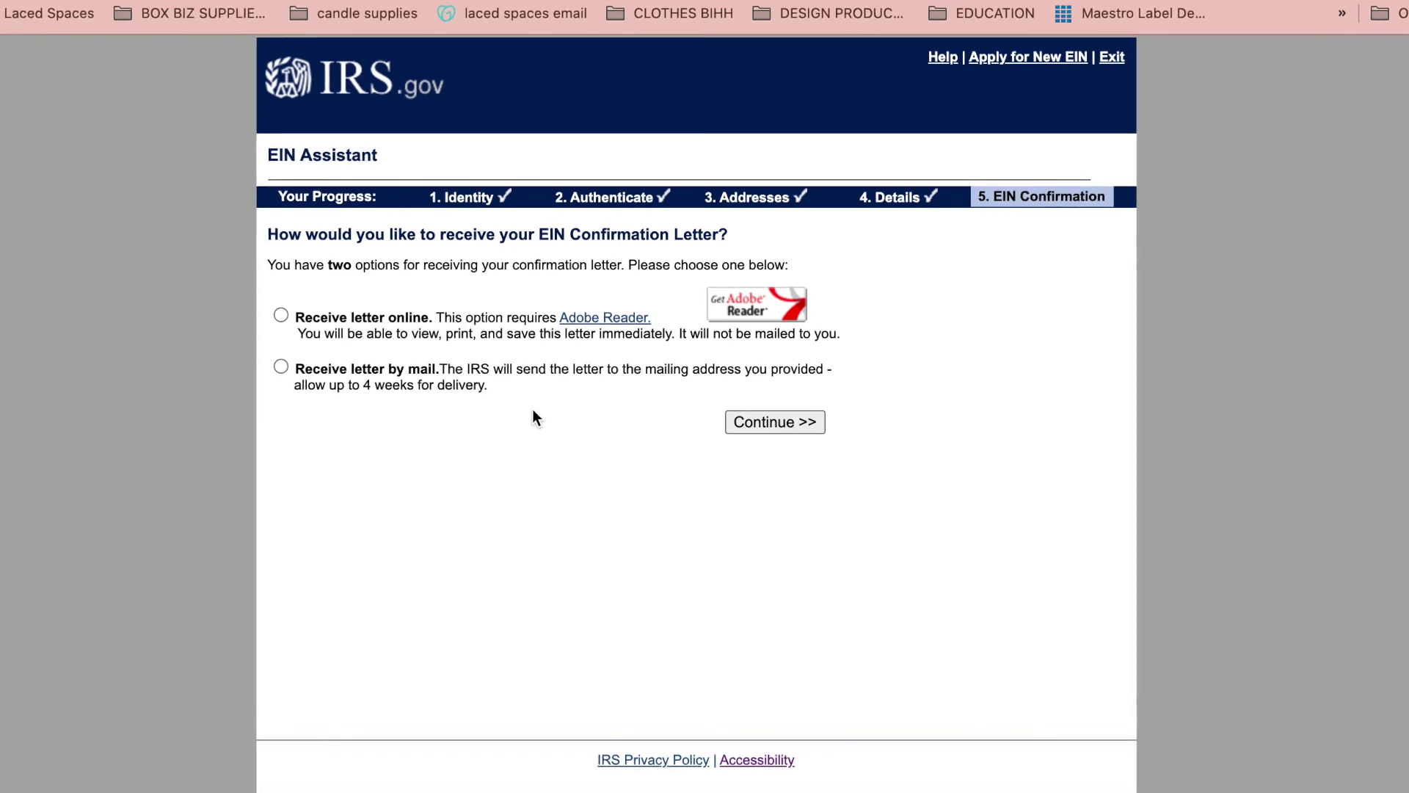
{"action": "left_click", "coordinate": [283, 317]}
{"action": "left_click", "coordinate": [775, 422]}
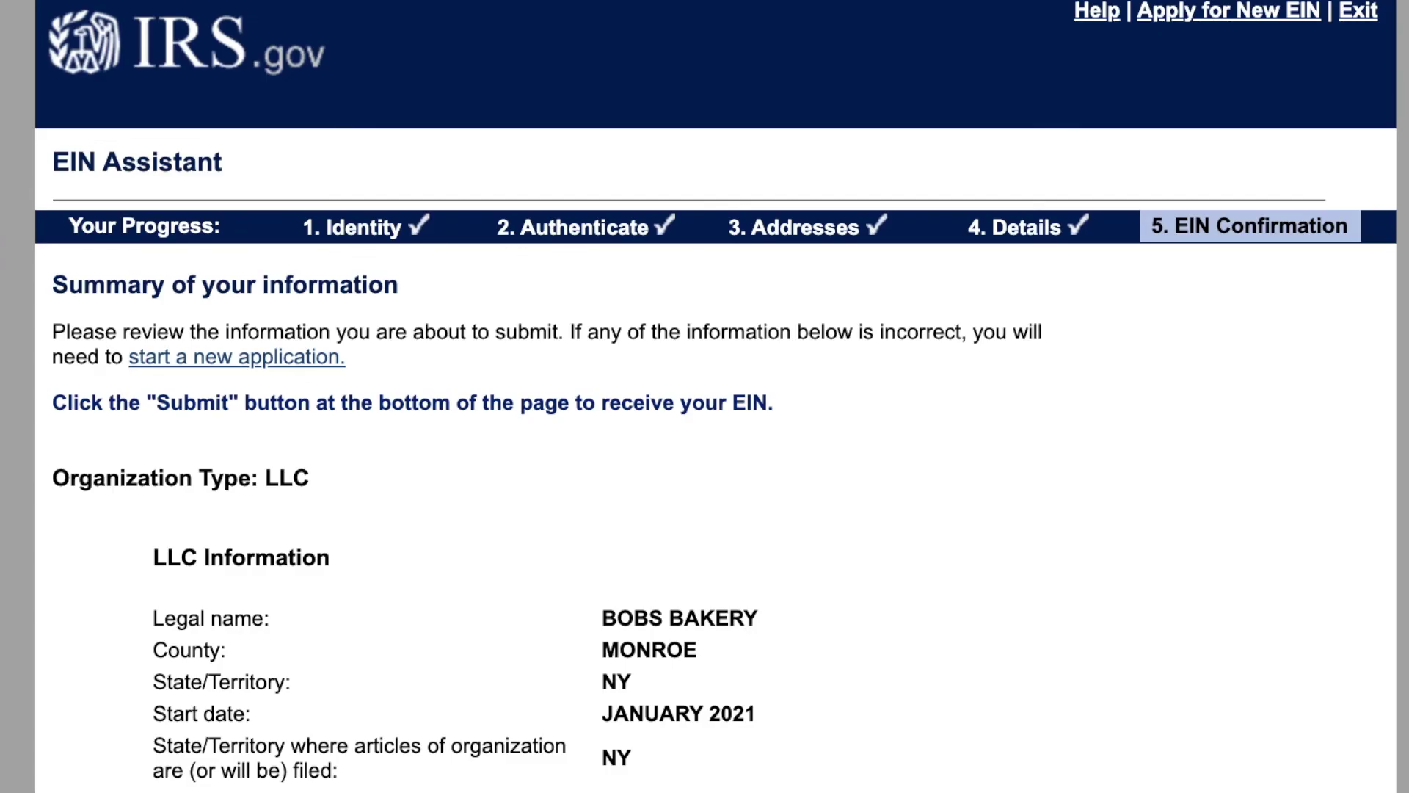